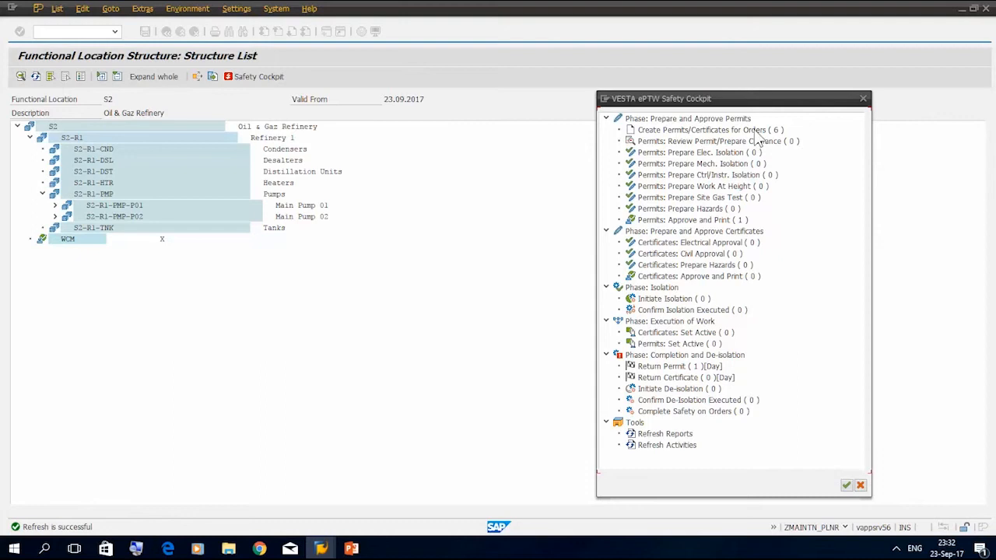
List the PM orders under functional location S2-R1* for which permits or certificates must be created
click(754, 132)
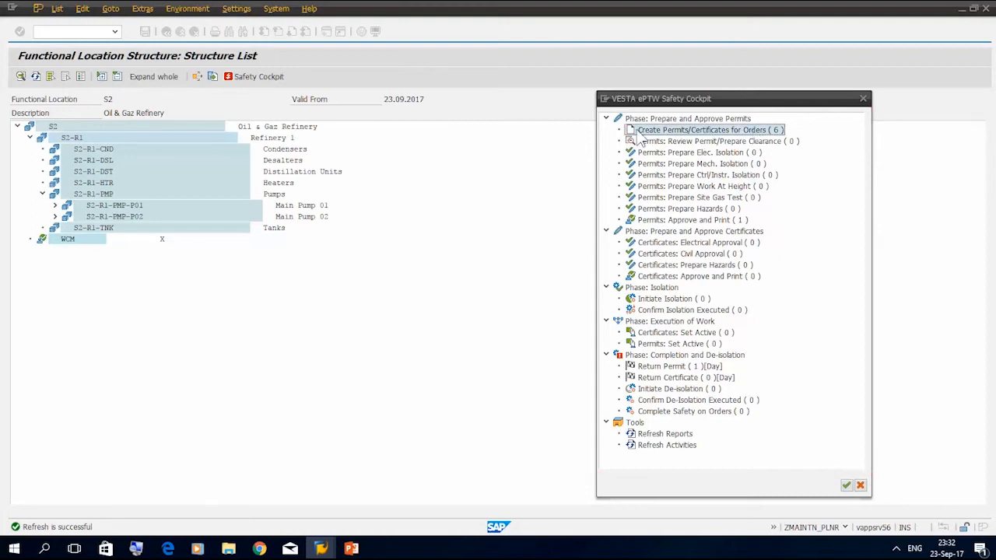
double_click(710, 134)
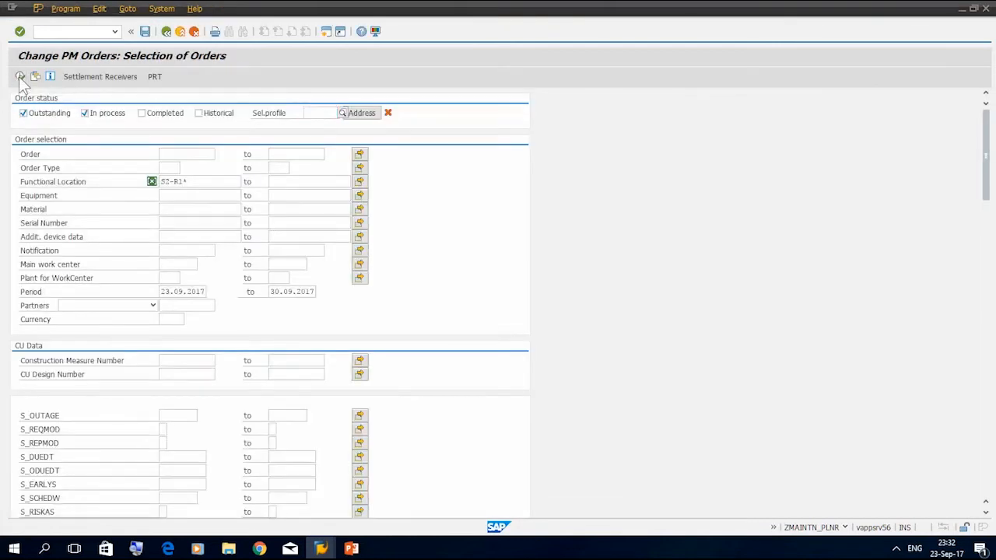
click(21, 77)
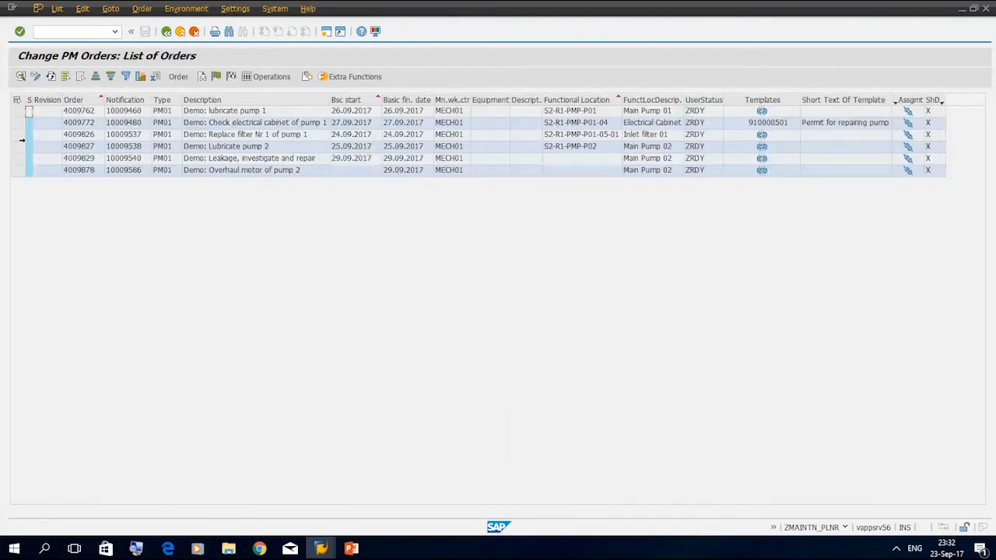
Check the permit assignment of the order "Demo: Replace filter Nr 1 of pump 1" and open that order for changing
click(17, 134)
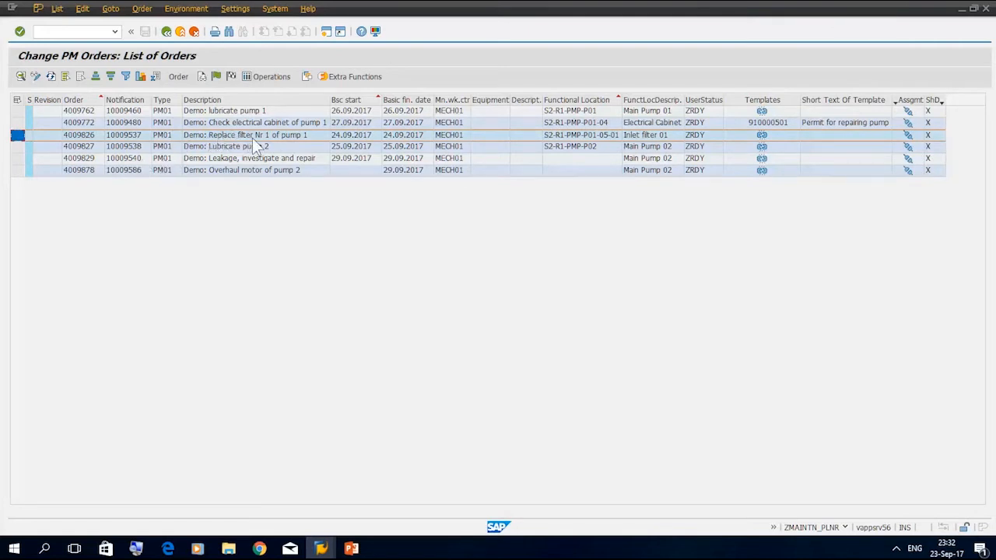
mouse_move(908, 134)
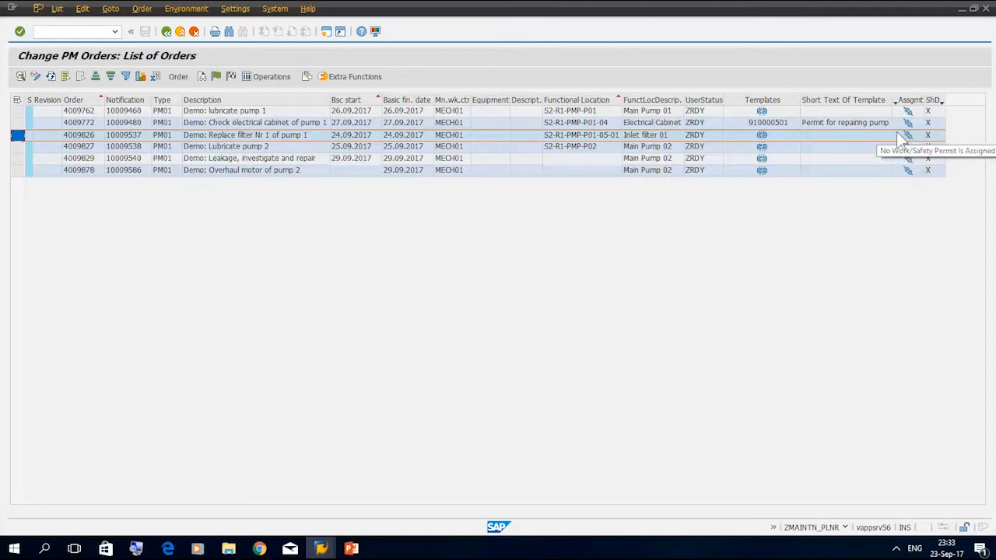
double_click(87, 135)
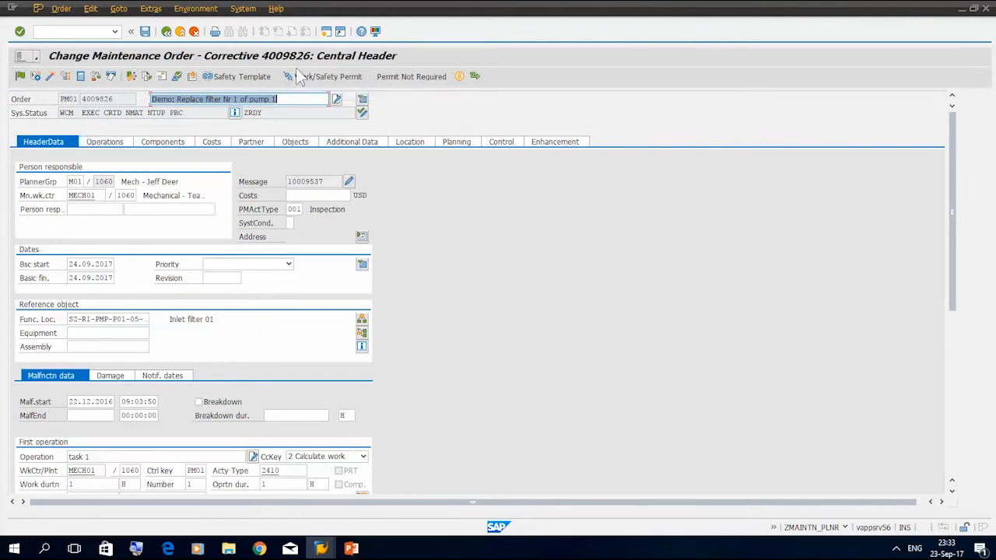
Create a new work/safety permit of type Cold Work Permit for the maintenance order
click(317, 81)
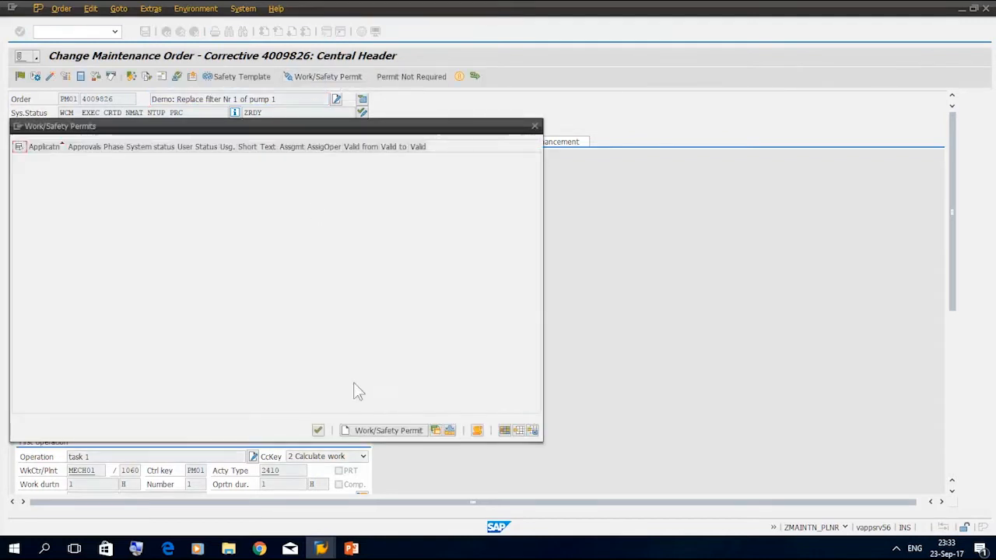
click(371, 434)
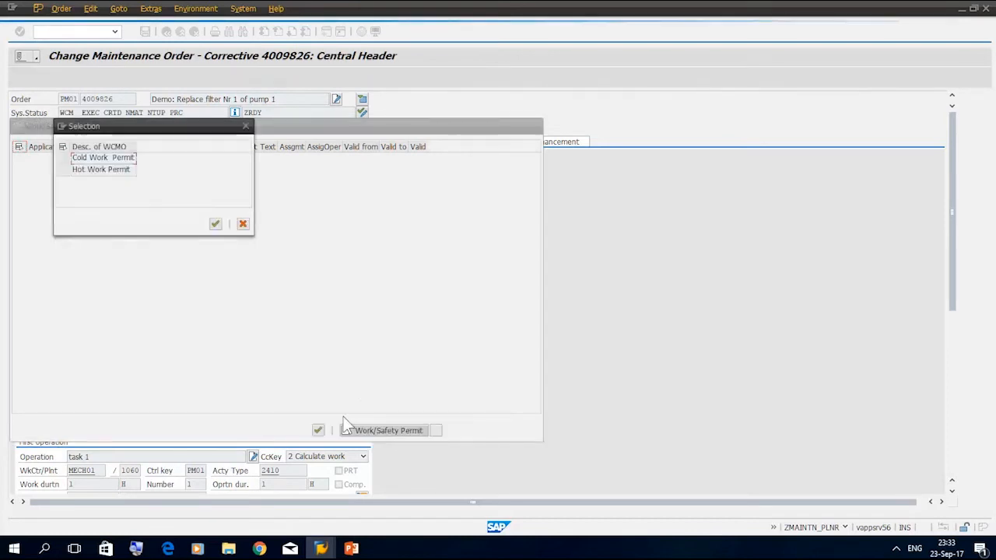
click(61, 160)
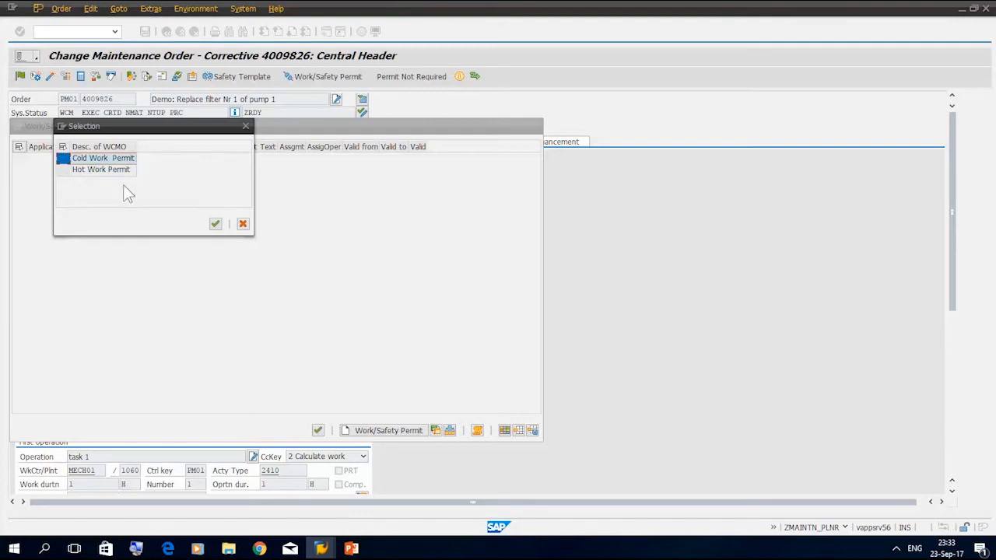
click(215, 224)
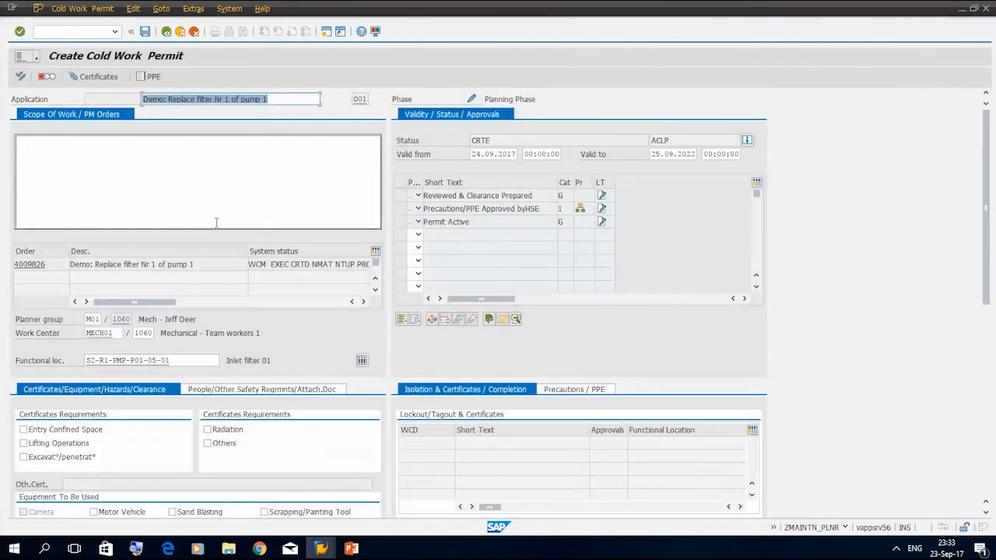
Enter the scope of work "Replace filter Nr 1 of pump 1, need draining" and mark Mechanical Cold Tool as equipment to be used
click(27, 145)
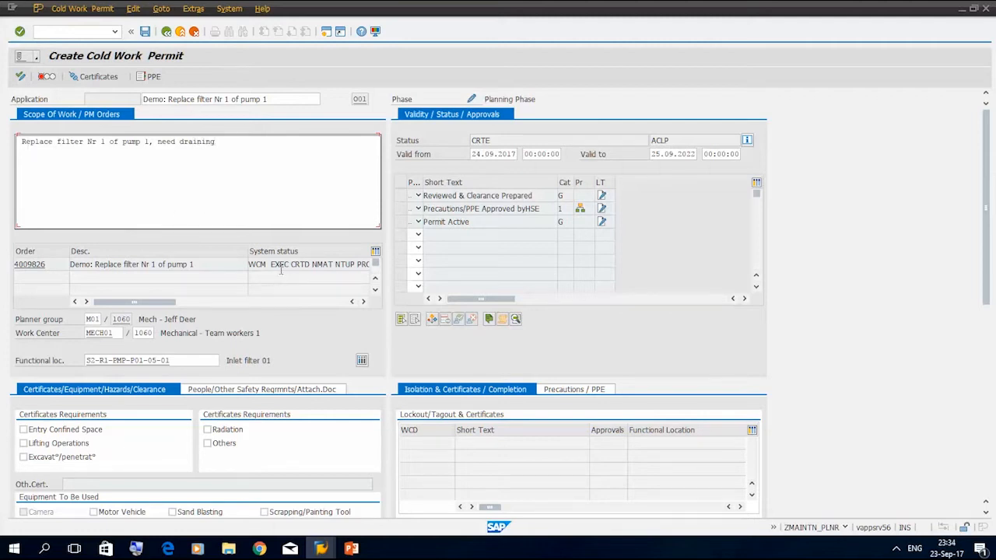
drag(274, 360, 229, 361)
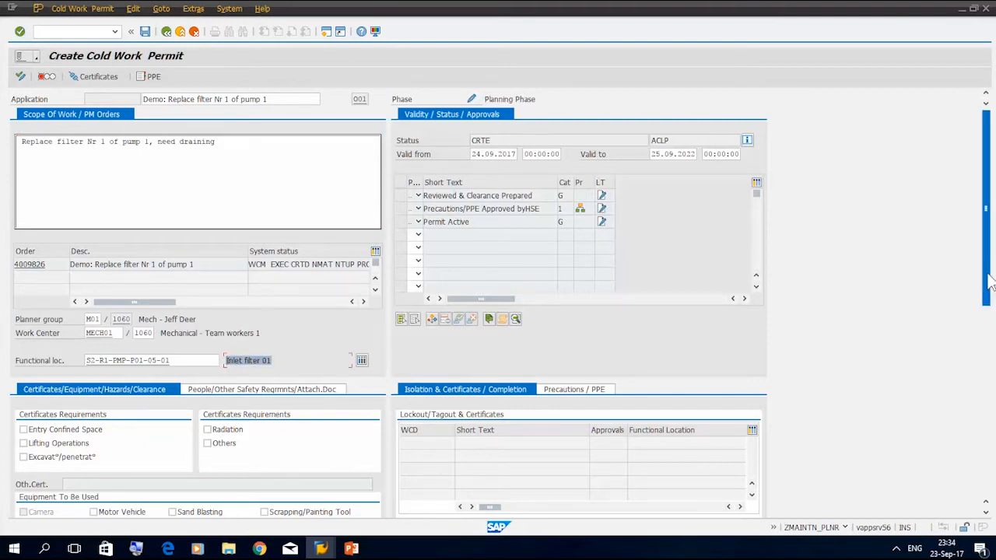
drag(988, 283, 991, 336)
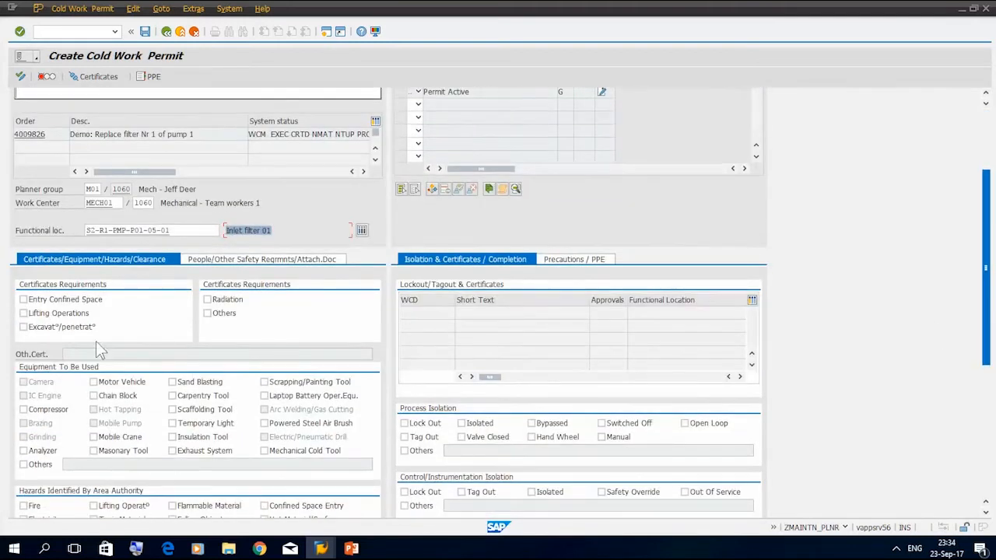
click(264, 452)
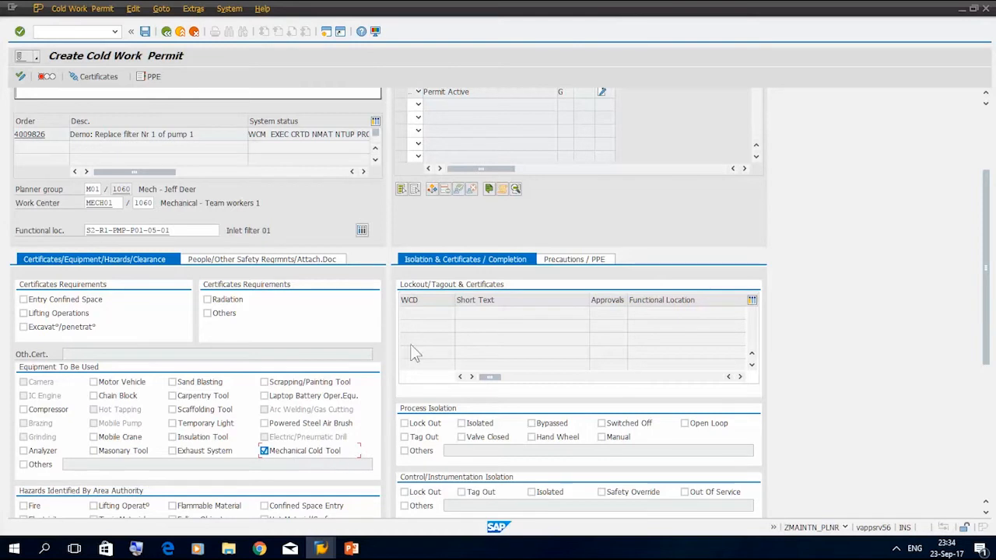
drag(993, 226, 990, 154)
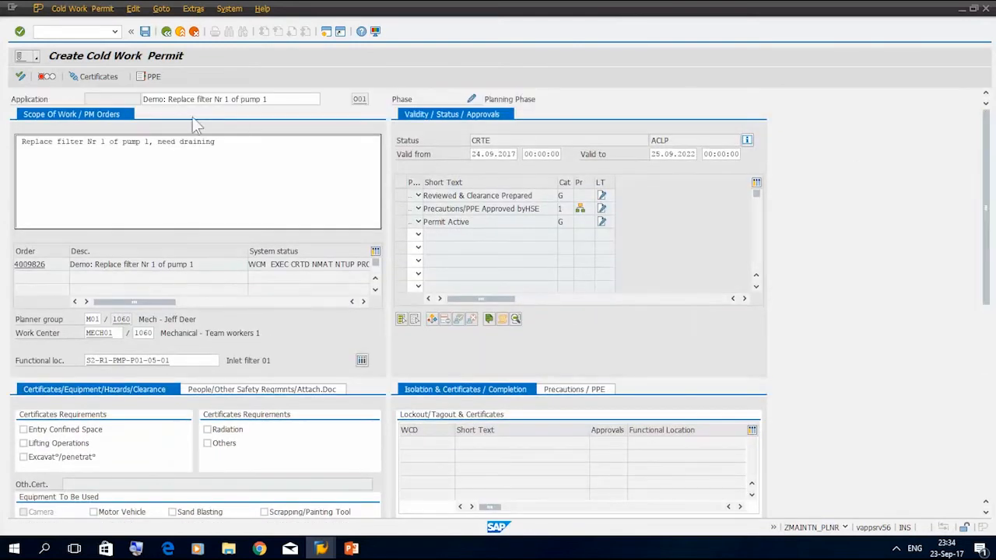
Save the new cold work permit, accept it in the order's permit list, and save the maintenance order
click(19, 32)
click(146, 32)
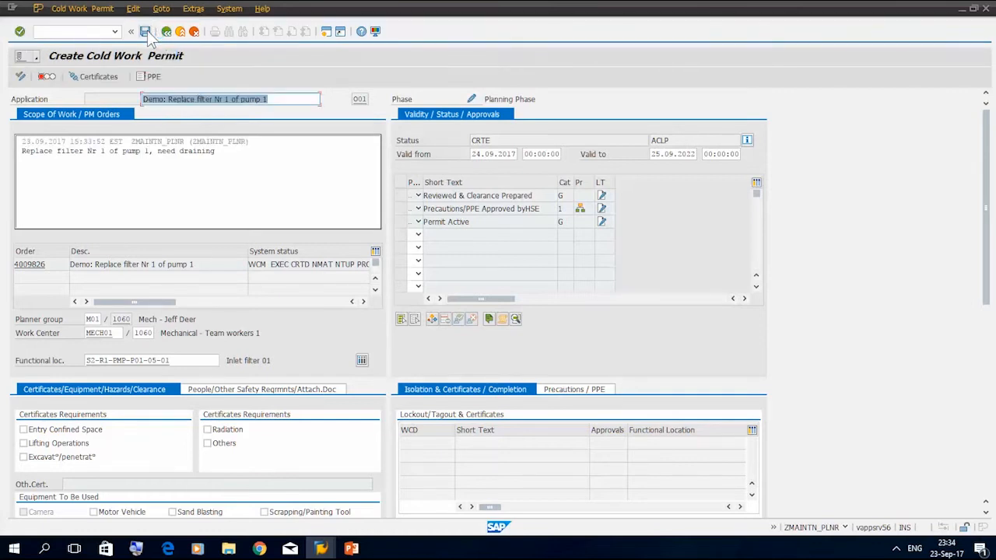
click(147, 34)
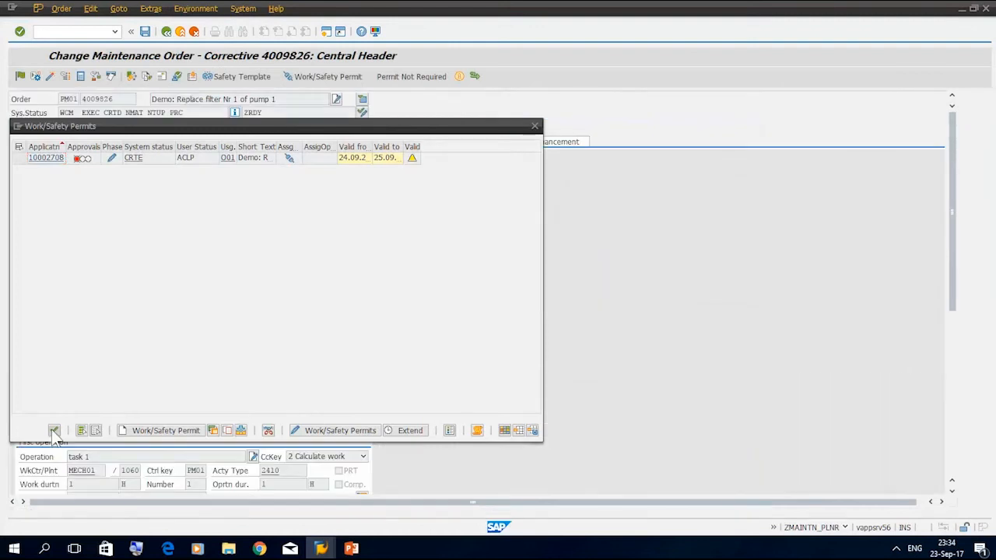
click(54, 430)
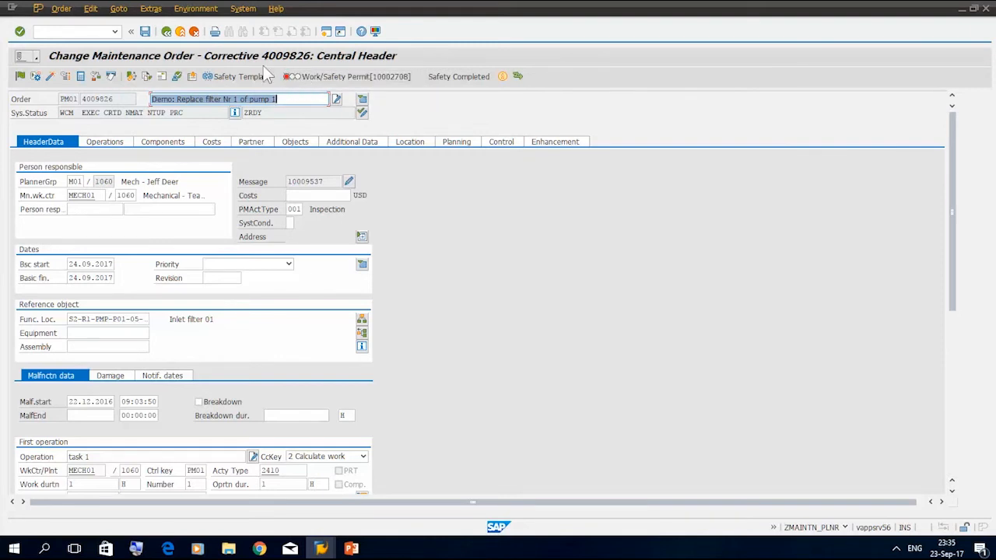
click(147, 34)
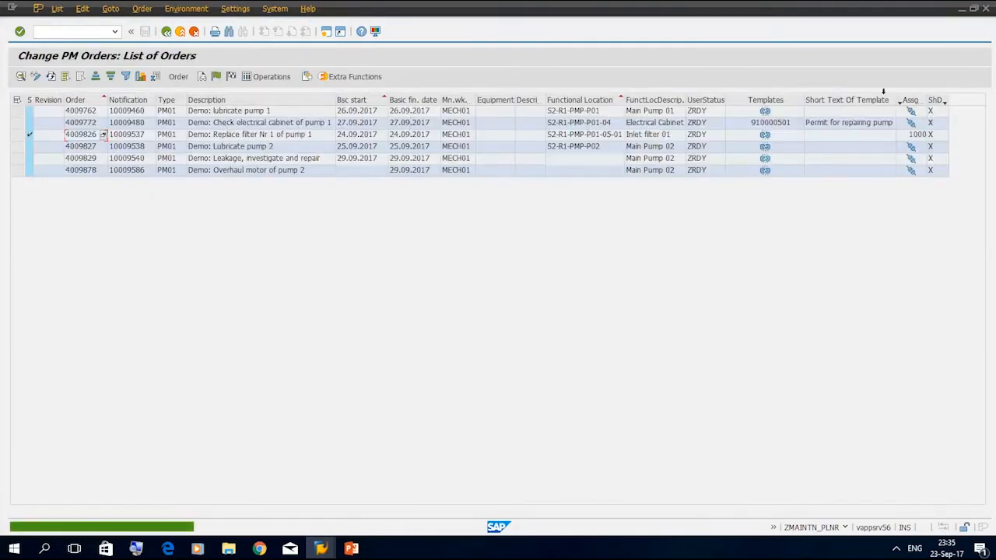
Widen the Assignments column, refresh the order list, and return to the safety cockpit
drag(924, 101, 965, 102)
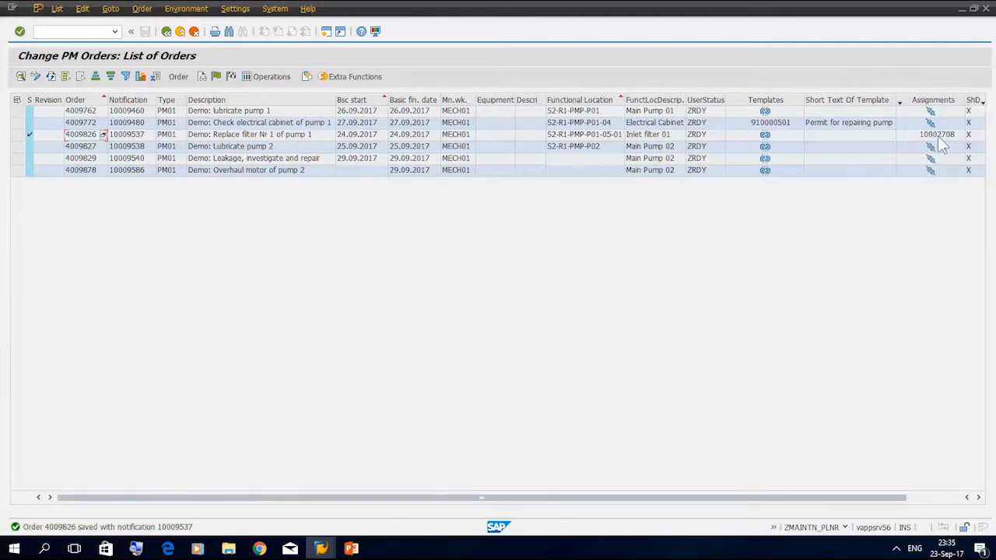
click(51, 76)
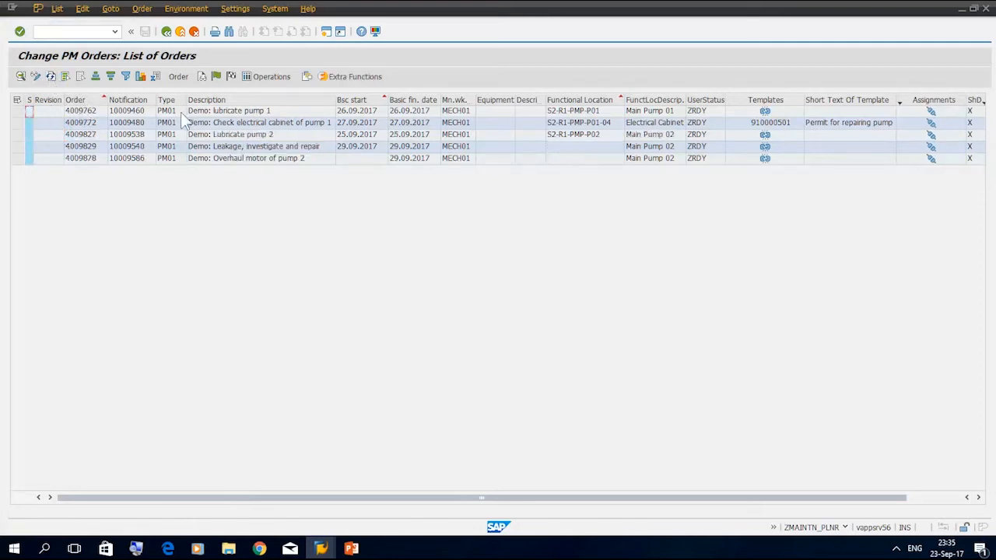
click(168, 34)
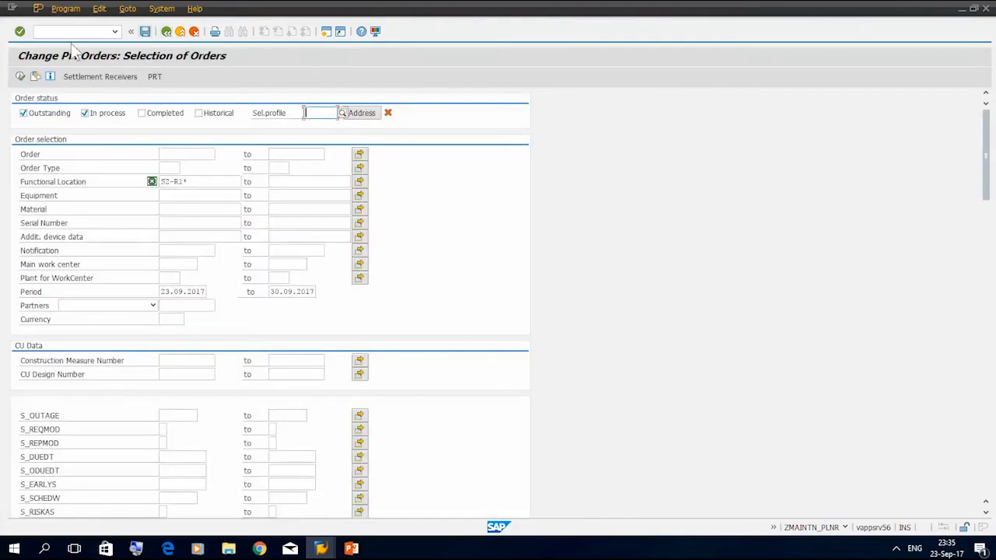
click(166, 33)
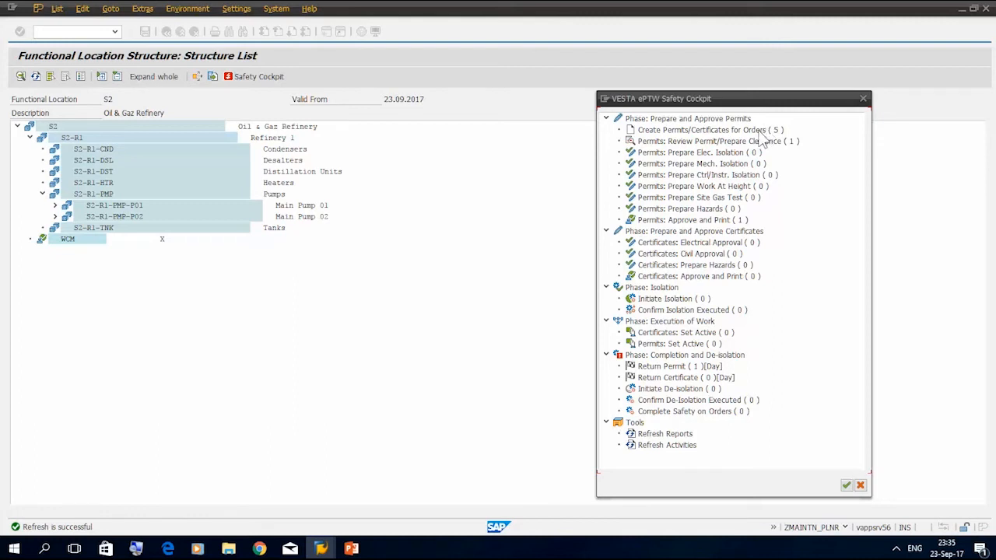
Show the process flow slide in PowerPoint, and switch to the area authority's SAP session (ZAREA_AUTHRT) of the safety cockpit
click(352, 549)
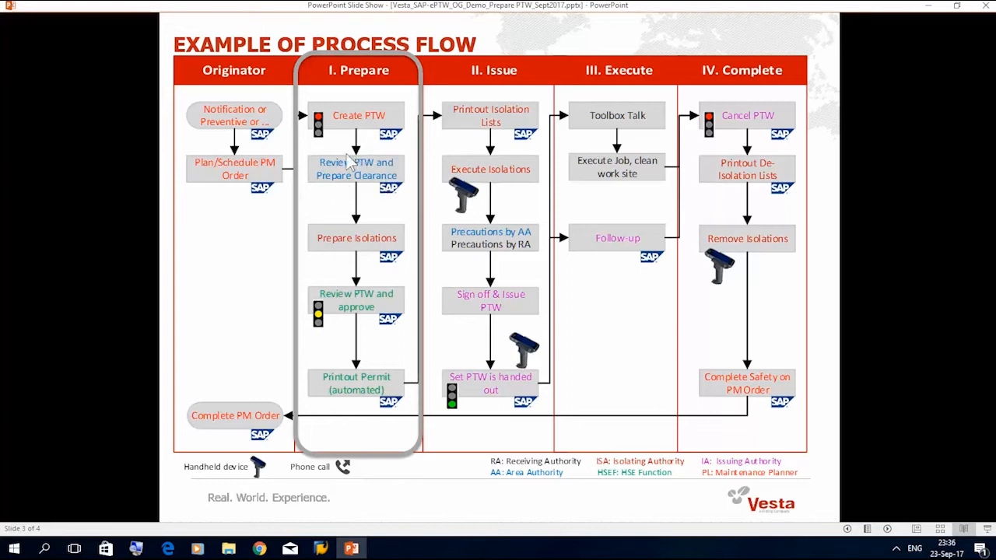
click(896, 548)
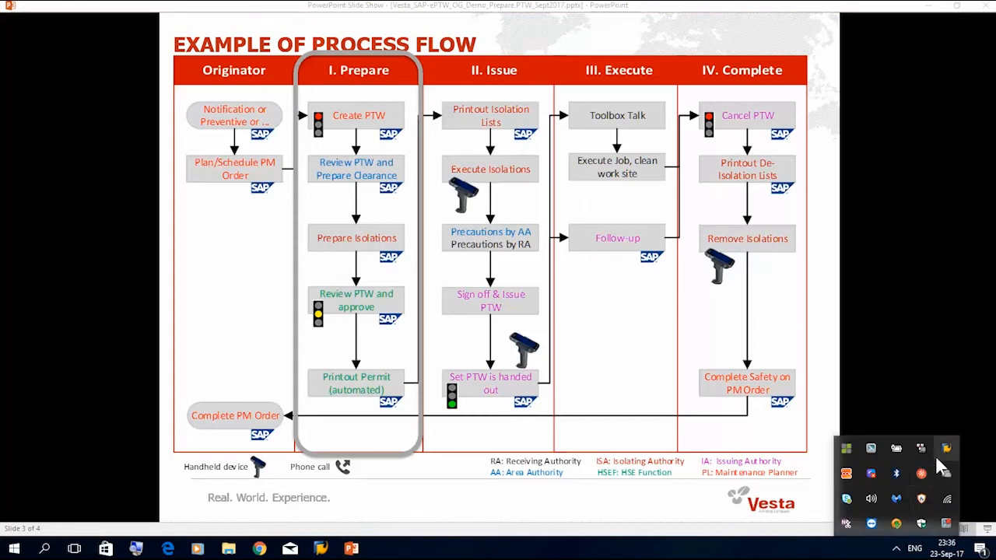
right_click(946, 451)
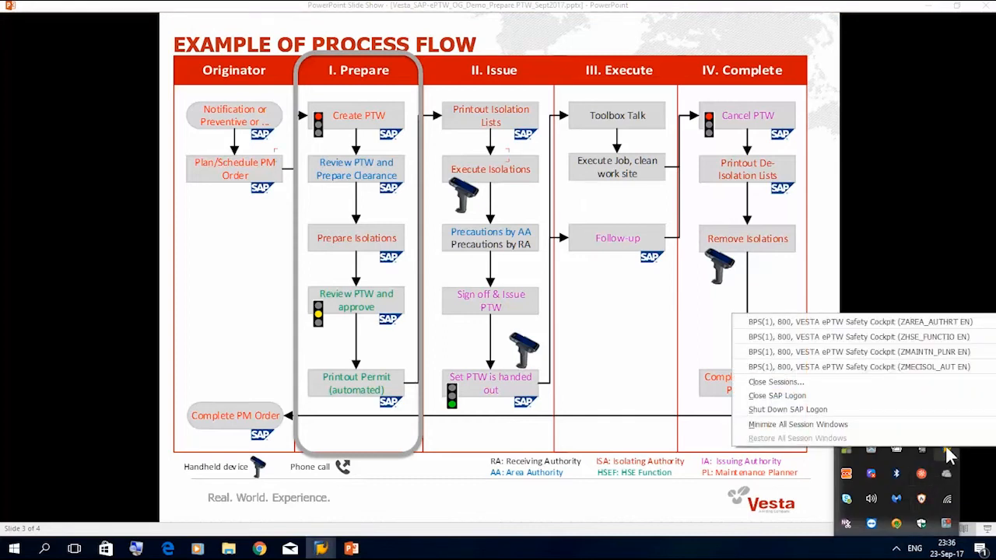
click(931, 321)
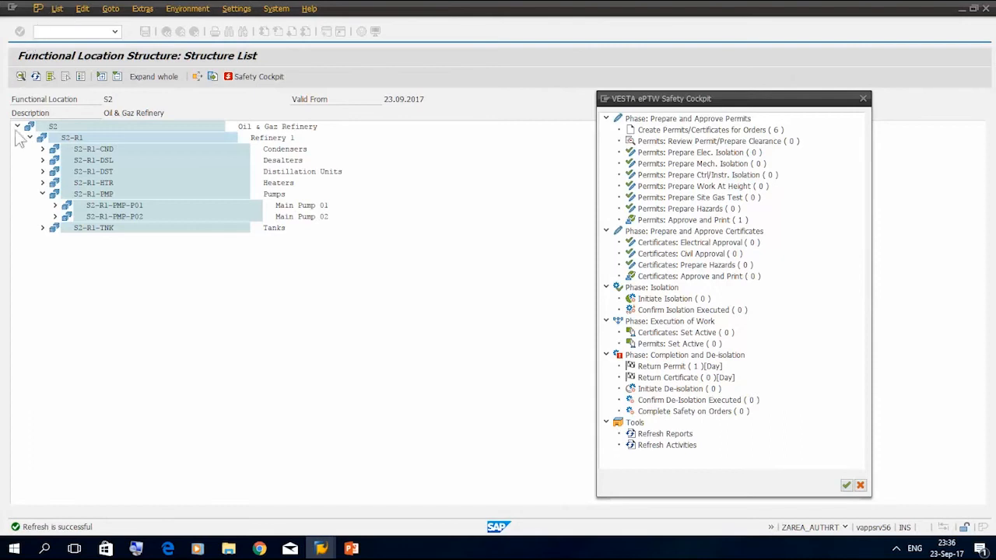
Refresh the cockpit activities and list the orders whose permits need review and clearance preparation
double_click(667, 445)
click(754, 141)
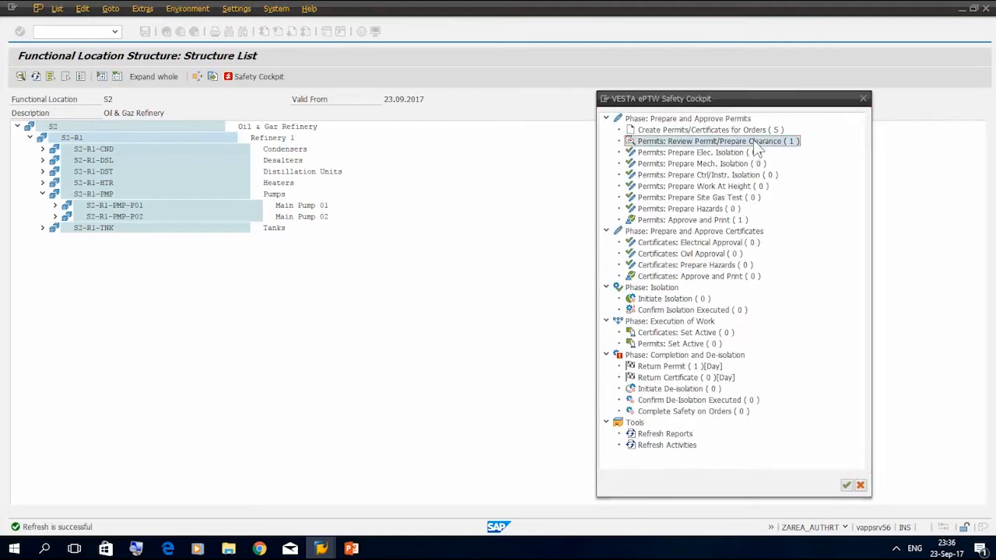
double_click(699, 144)
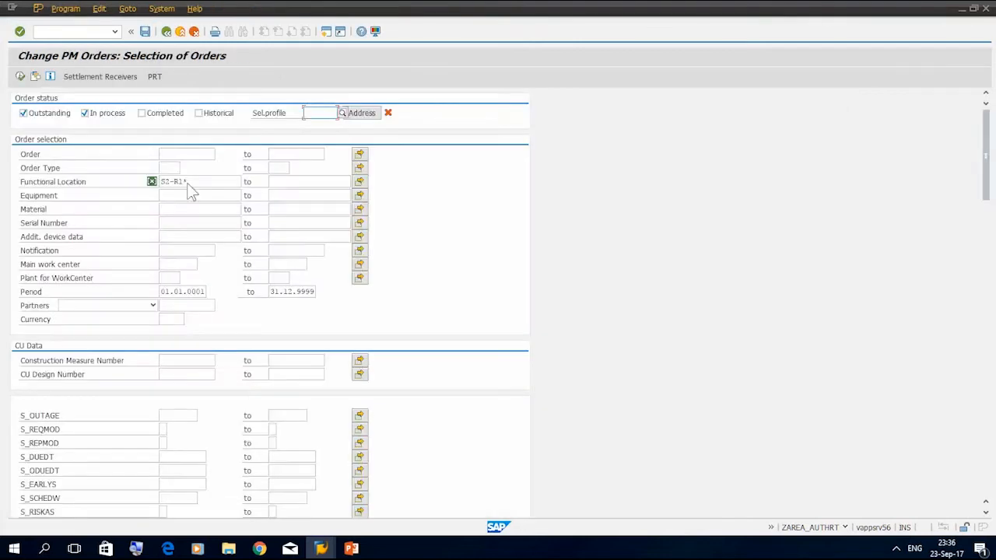
click(21, 76)
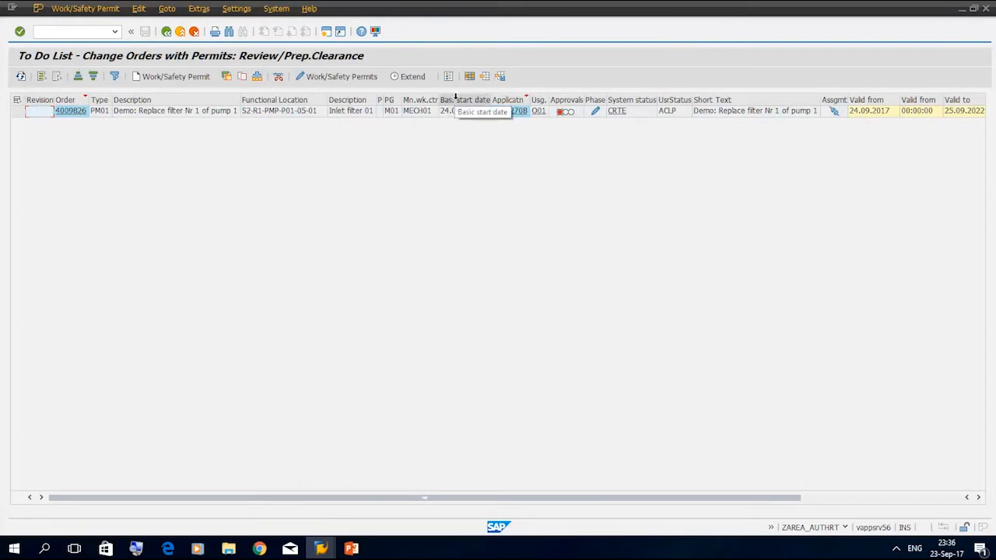
Open the cold work permit assigned to the filter replacement order on pump 1 from the to-do list
drag(455, 100, 41, 100)
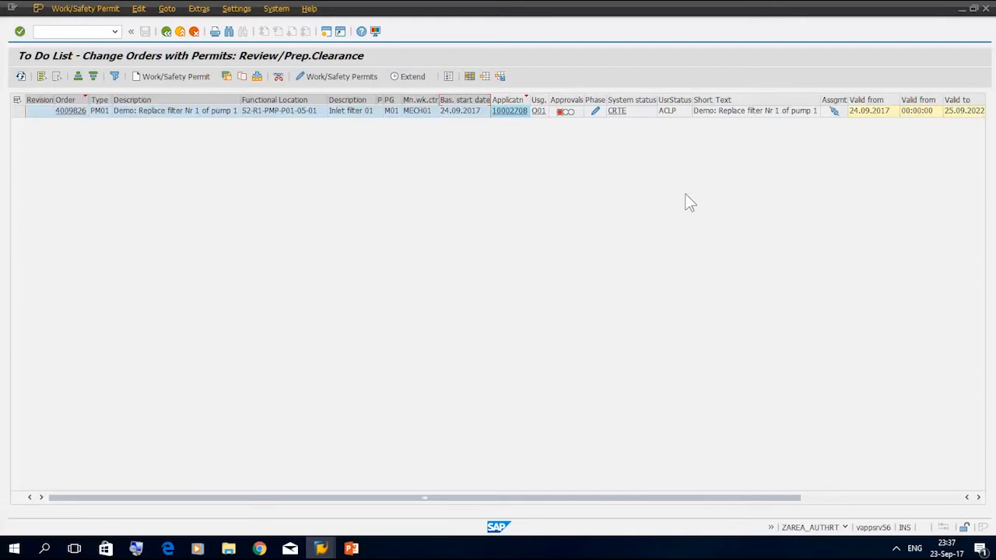
click(463, 110)
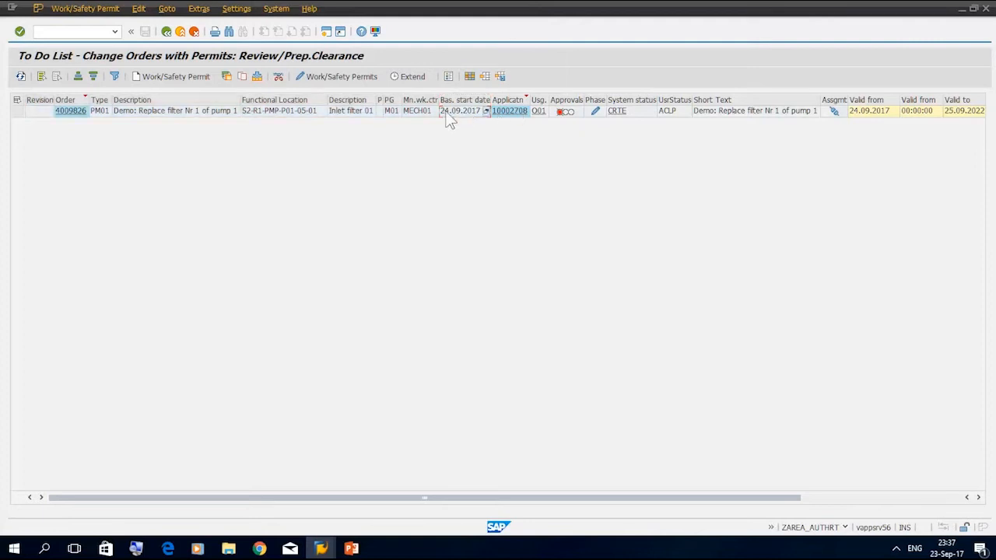
click(513, 114)
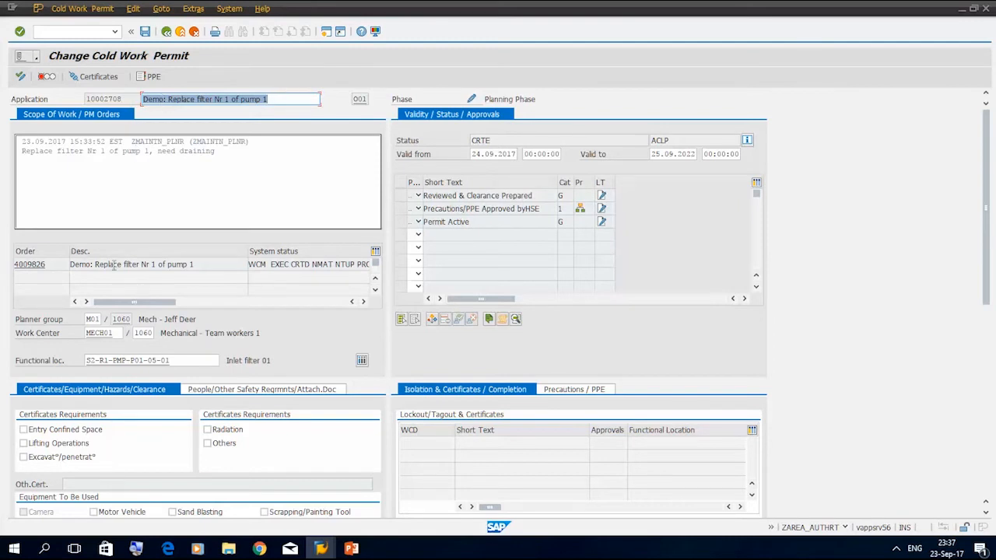
Set the cold work permit's valid-to date to 24.09.2017
click(31, 265)
click(655, 154)
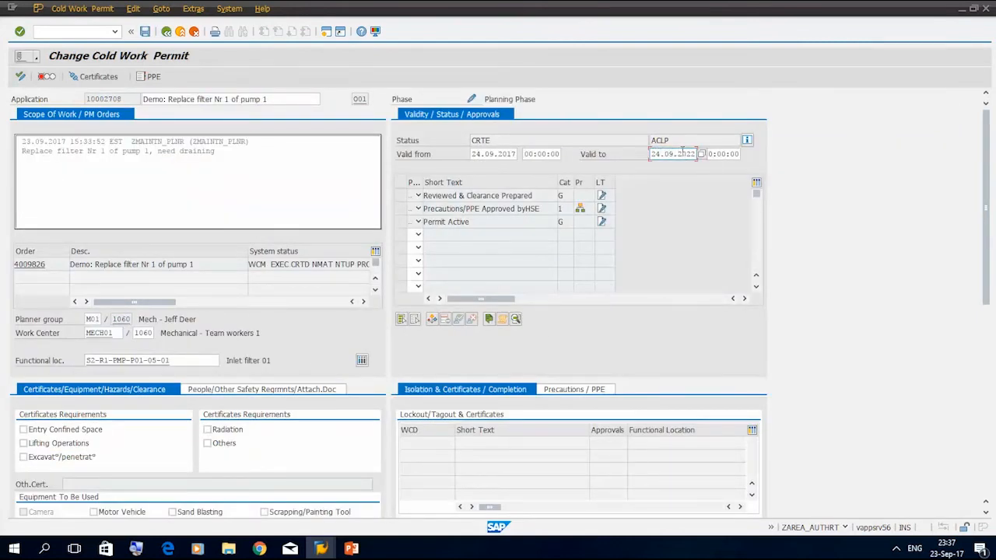
drag(688, 154, 706, 156)
text(17)
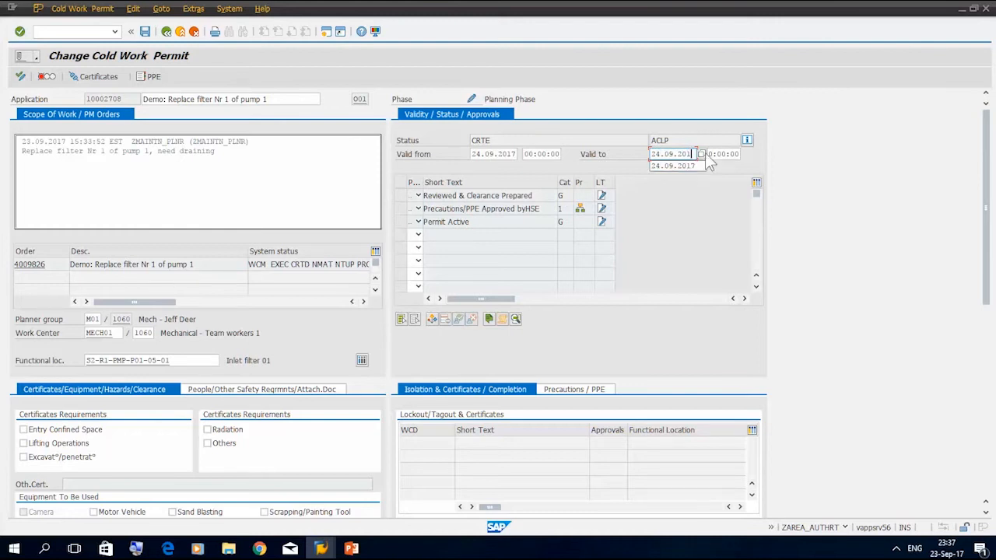
Set the cold work permit's validity times to start at 09:00:00 and end at 18:00:00
click(532, 154)
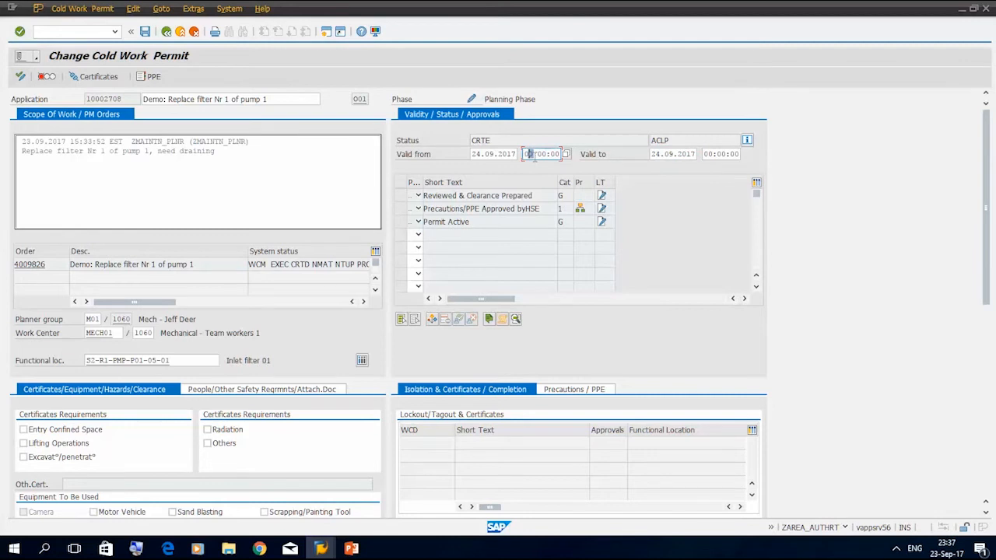
text(9)
click(712, 153)
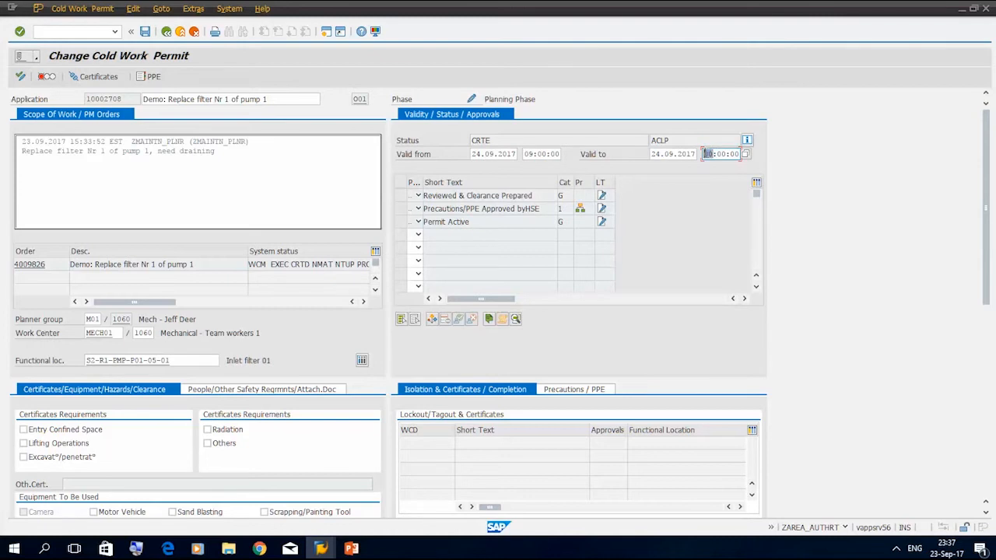
text(18)
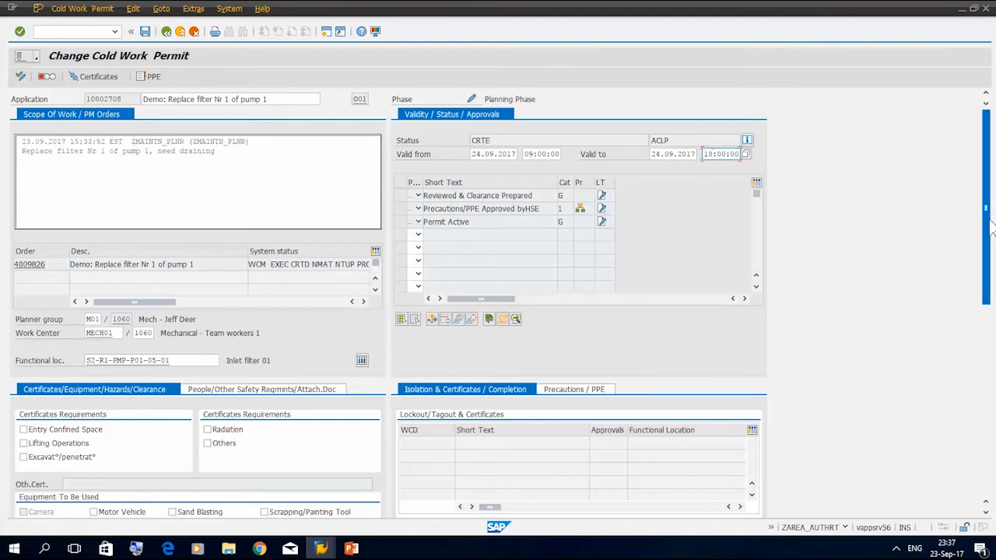
Review the permit's scope-of-work text and the description of its functional location
mouse_move(988, 231)
mouse_down()
mouse_move(988, 303)
mouse_move(988, 222)
mouse_up()
drag(238, 150, 20, 151)
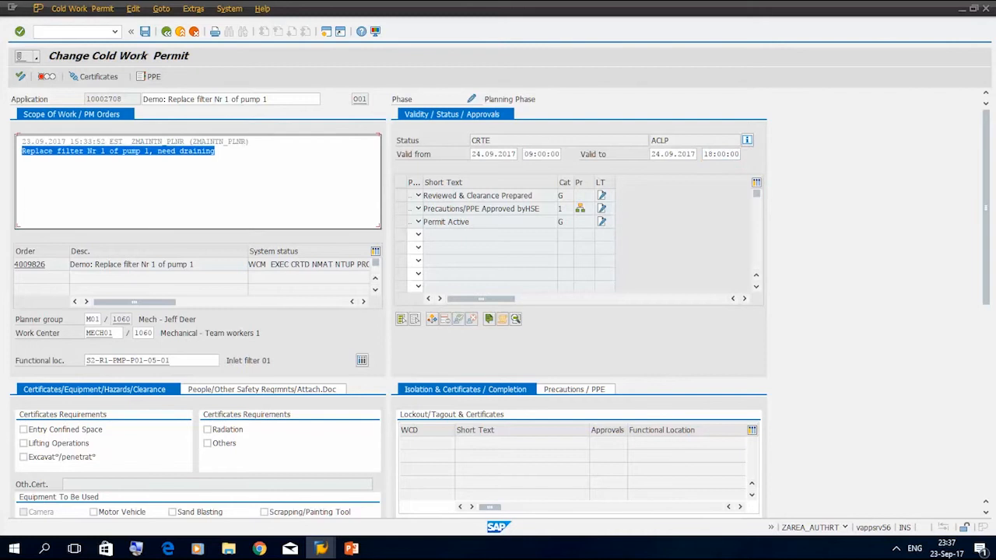
drag(276, 360, 226, 360)
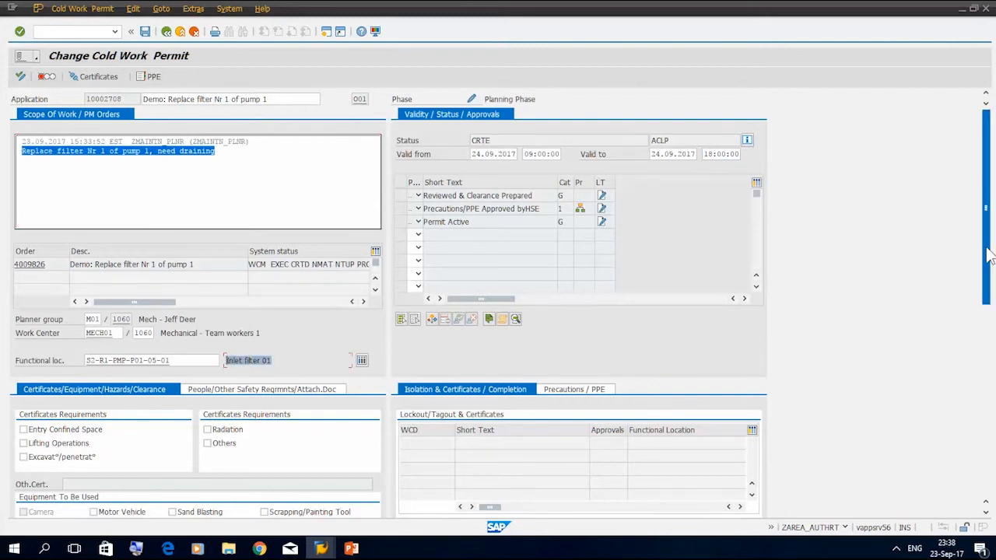
Mark Mechanical Cold Tool as equipment, Pressured Liquid/Gas as hazard and Mechanical Isolation as clearance on the permit
drag(987, 256, 986, 388)
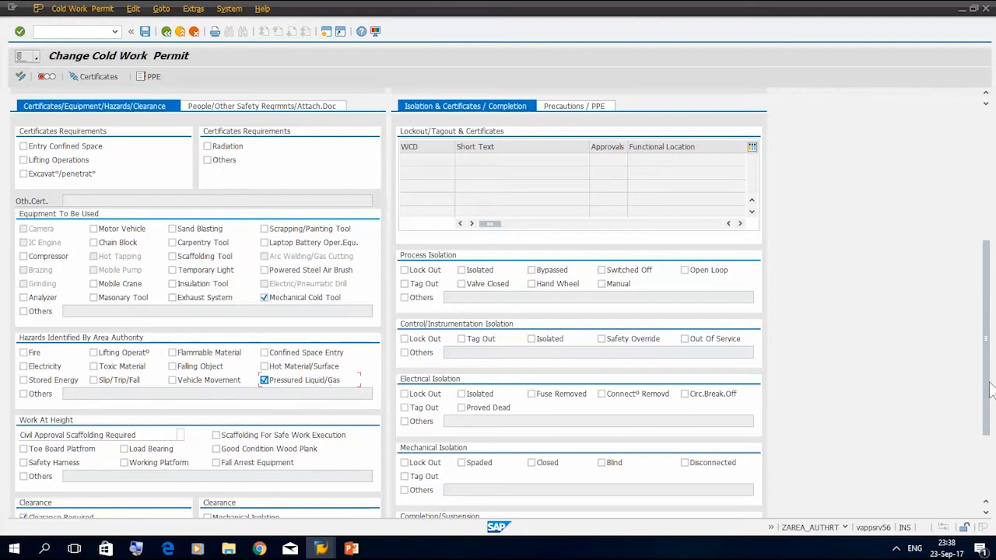
scroll(992, 389, down, 3)
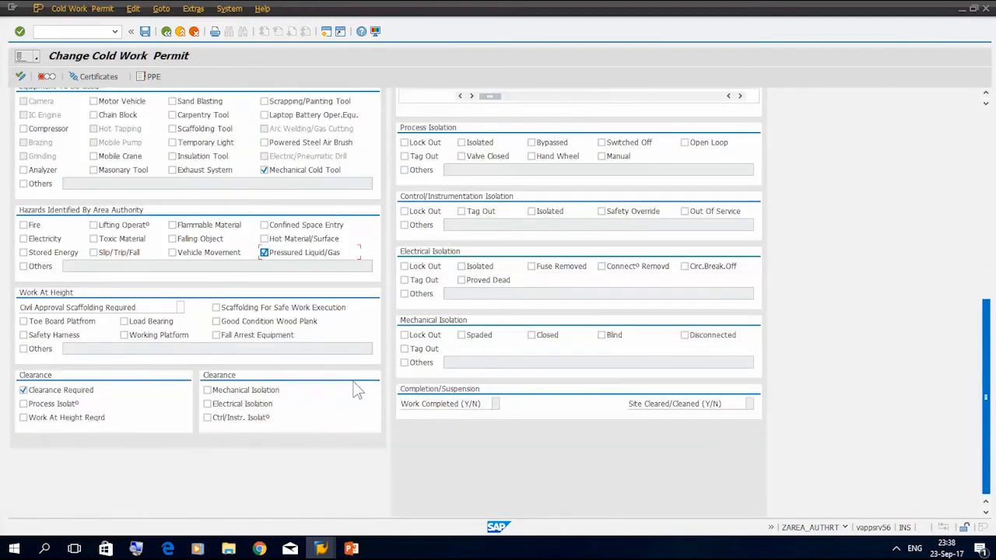
click(207, 390)
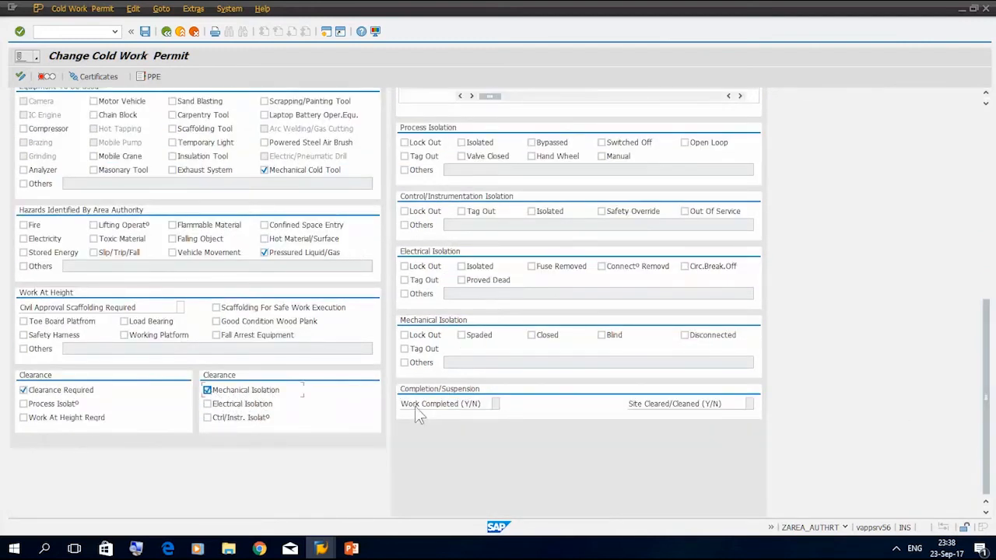
Specify Lock Out, Tag Out and Closed as the permit's mechanical isolation measures
click(404, 348)
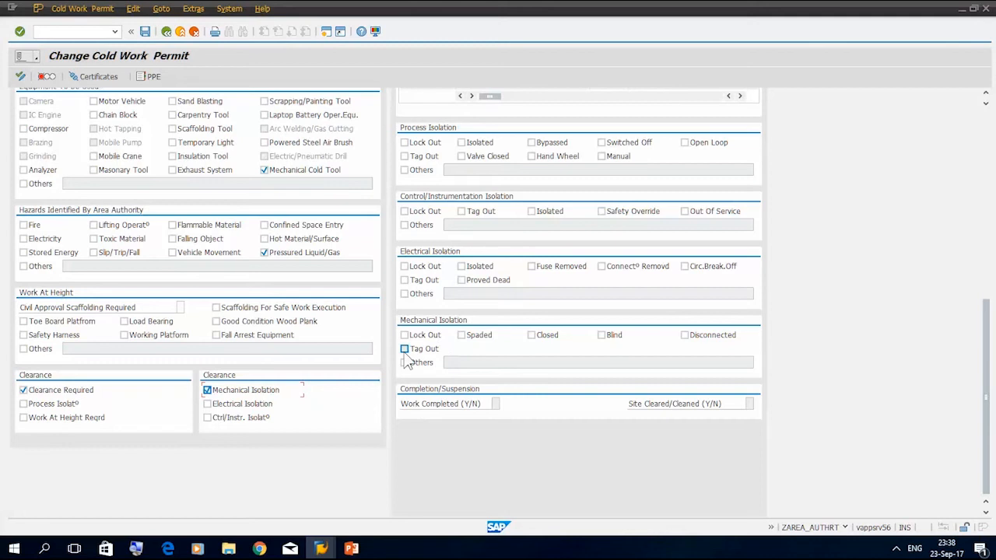
click(405, 335)
click(531, 335)
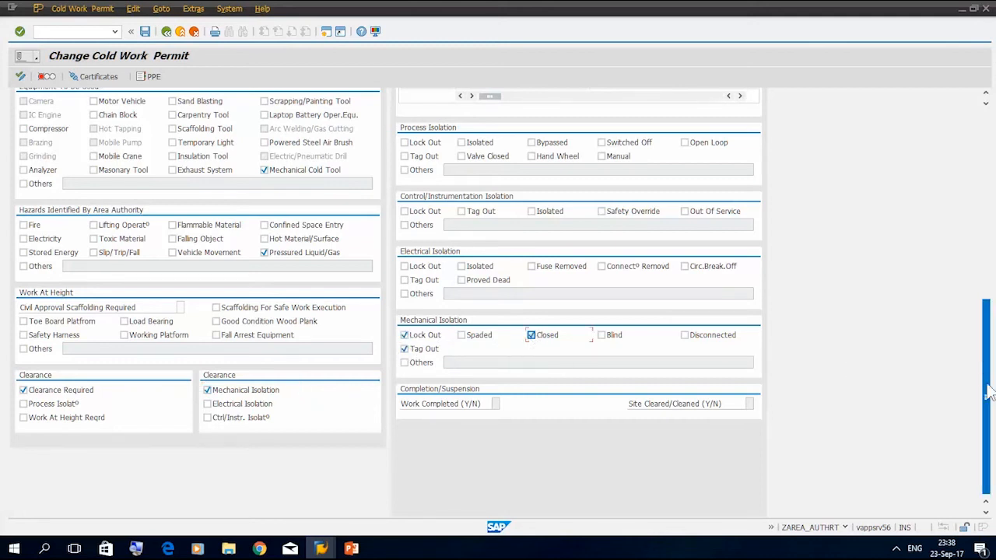
Select the precautions Area Cordoned Off and Illumination for the performing authority, and Drains Free Of Liquid for the area authority
drag(987, 393, 991, 265)
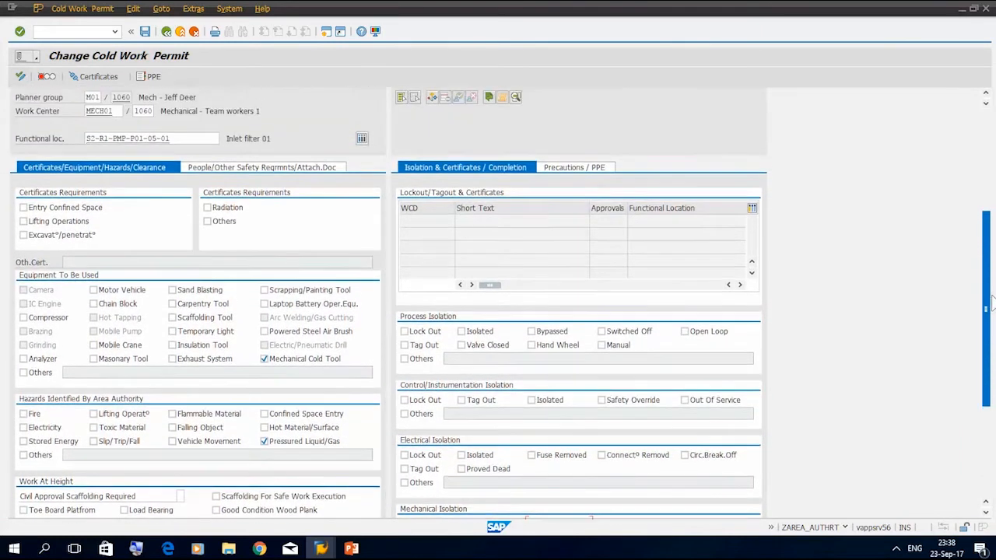
click(589, 170)
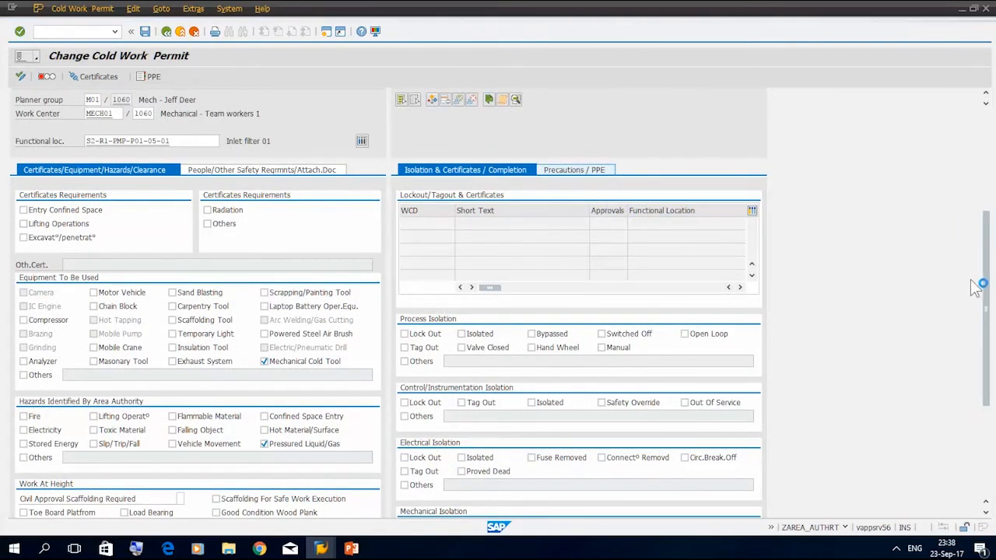
drag(987, 311, 987, 343)
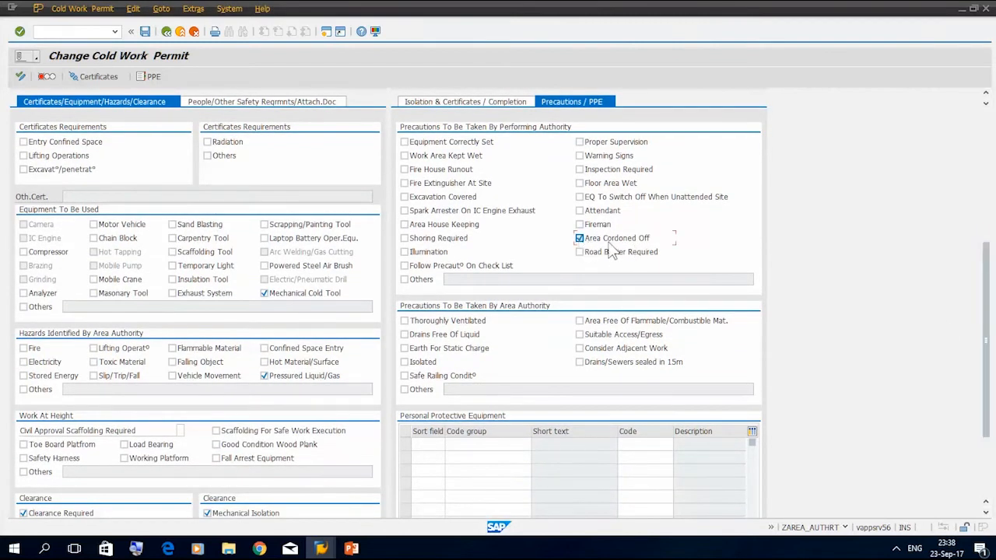
click(405, 252)
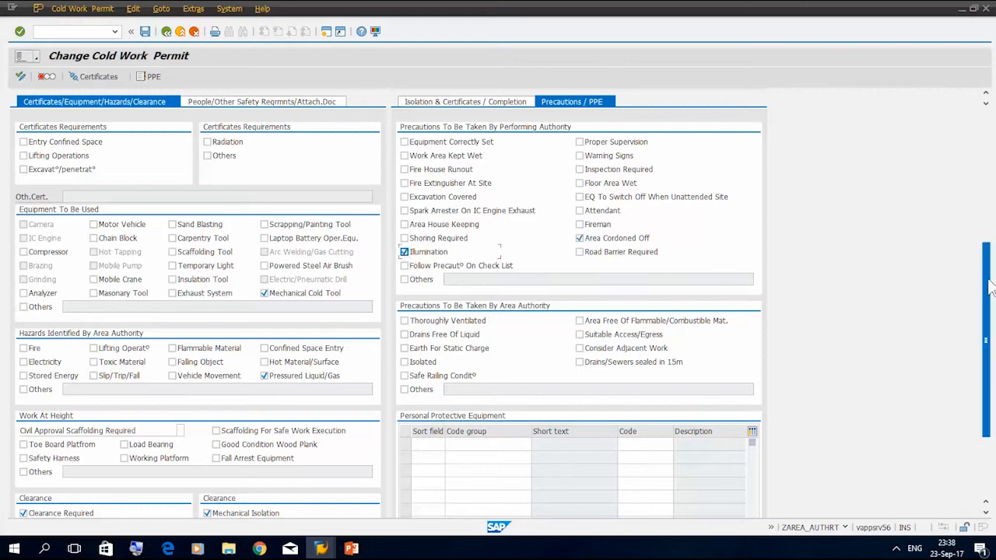
scroll(990, 287, down, 3)
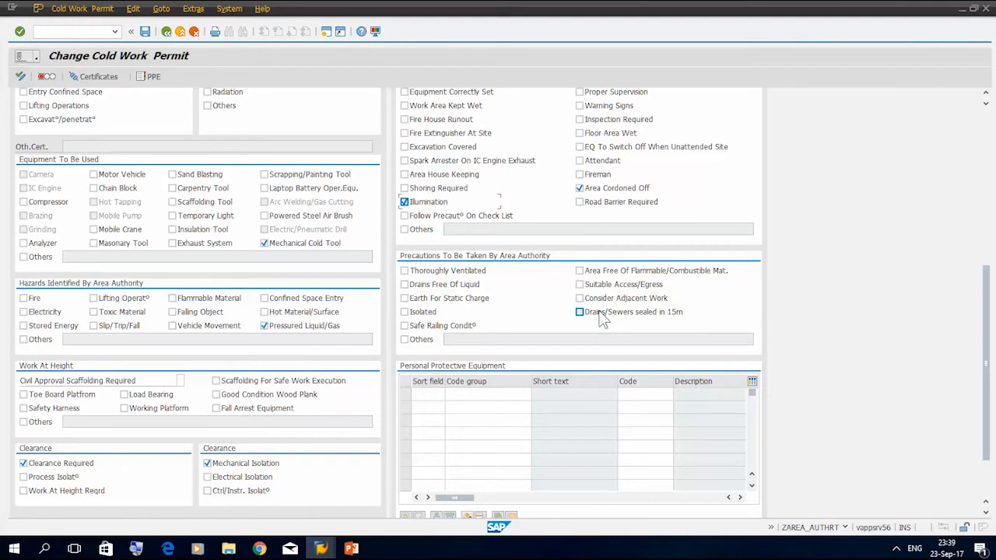
click(404, 285)
Add Gloves, Safety Helmet and Eye Protection from the PPE Refinery code group to the permit's personal protective equipment
drag(984, 330, 986, 365)
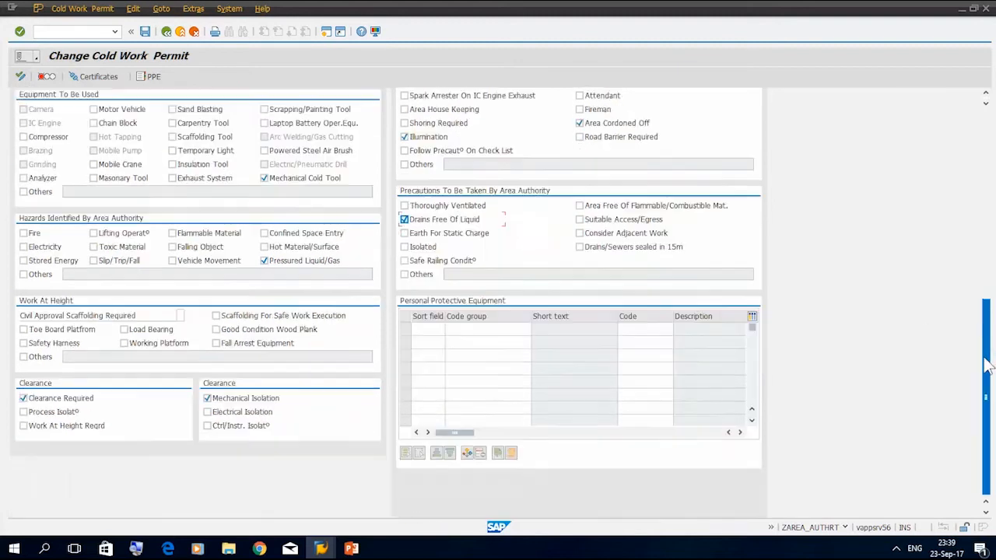
click(469, 448)
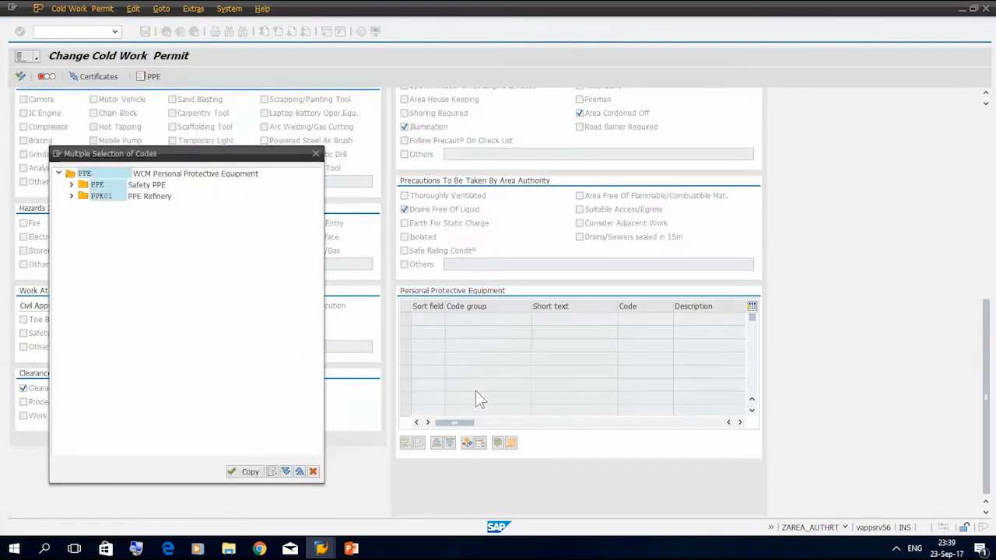
click(71, 196)
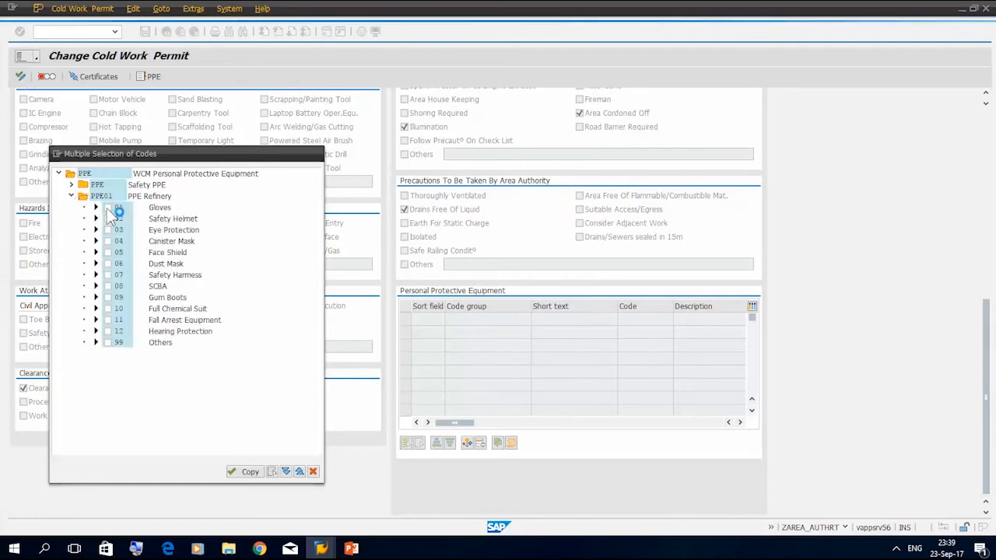
click(107, 208)
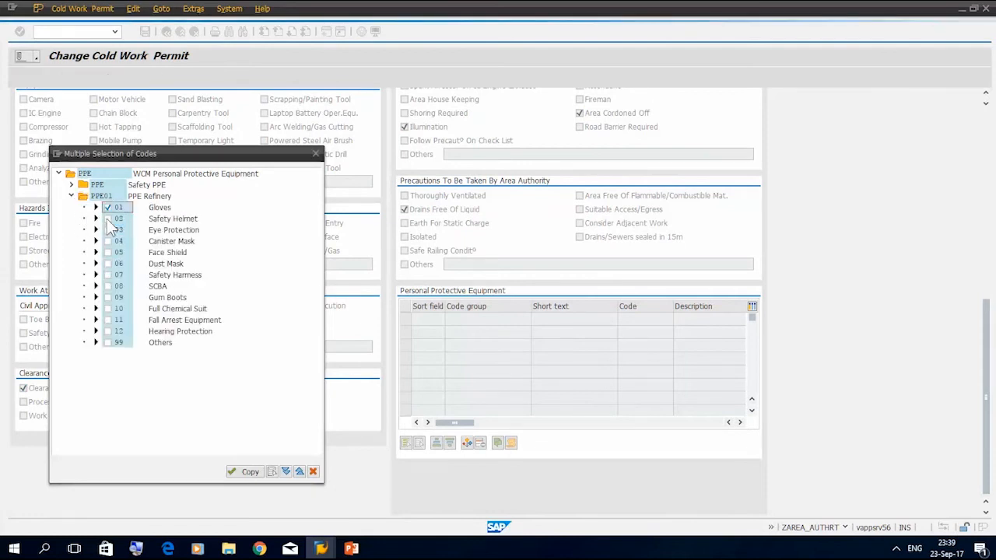
click(107, 218)
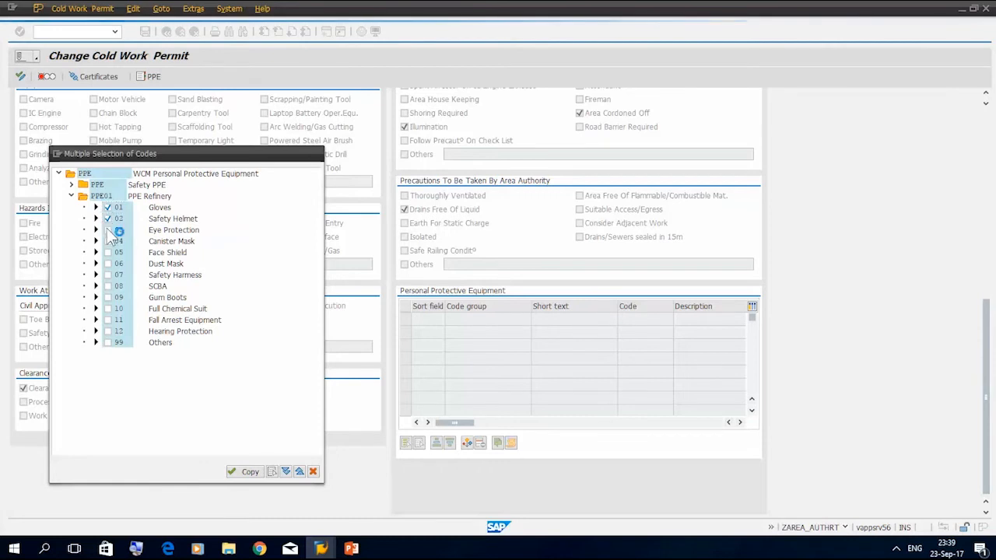
click(108, 231)
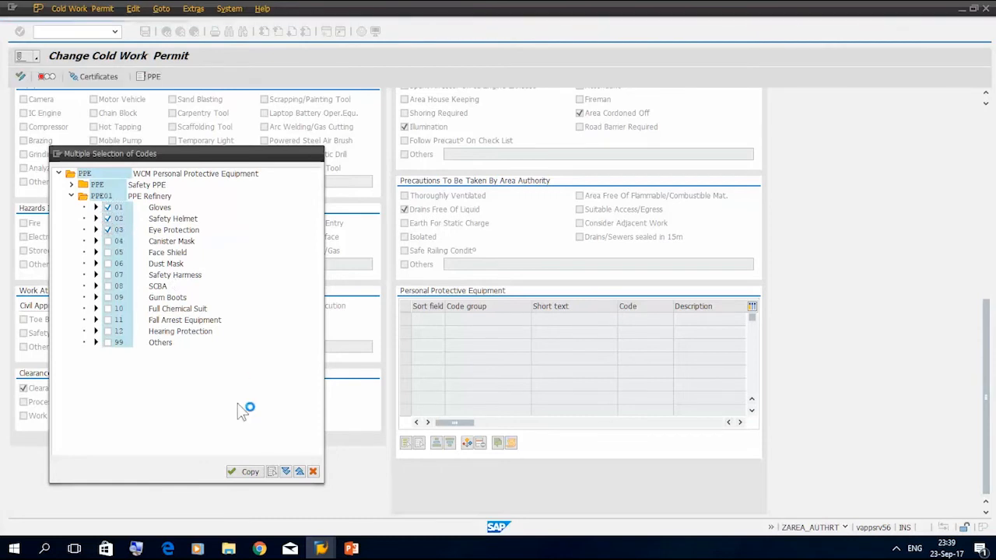
click(233, 472)
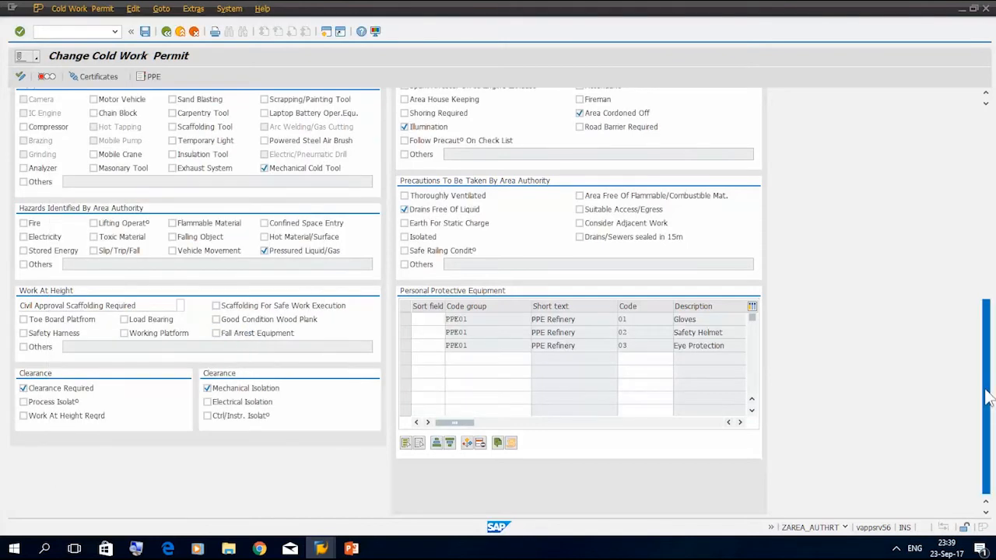
Set the completed cold work permit to prepared
scroll(993, 359, up, 8)
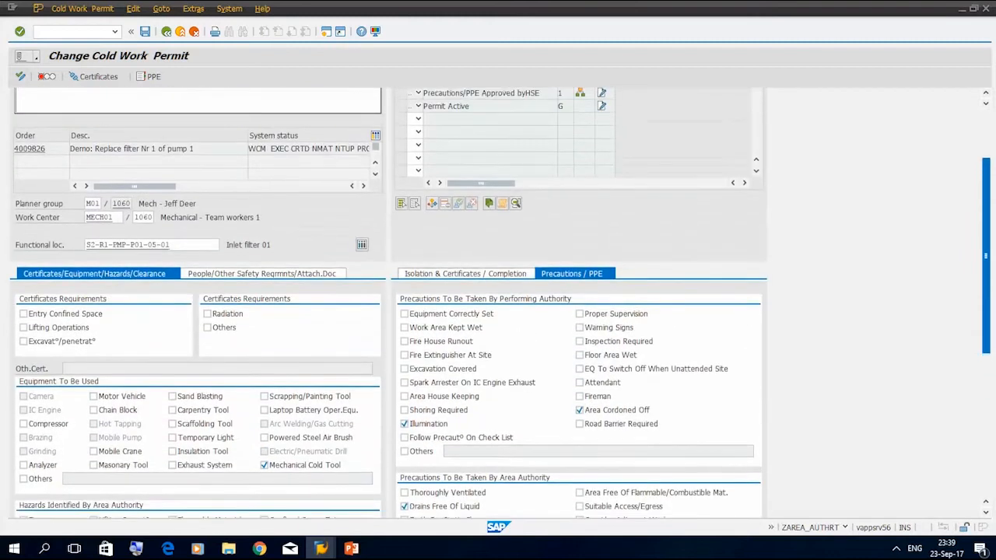
scroll(500, 303, up, 3)
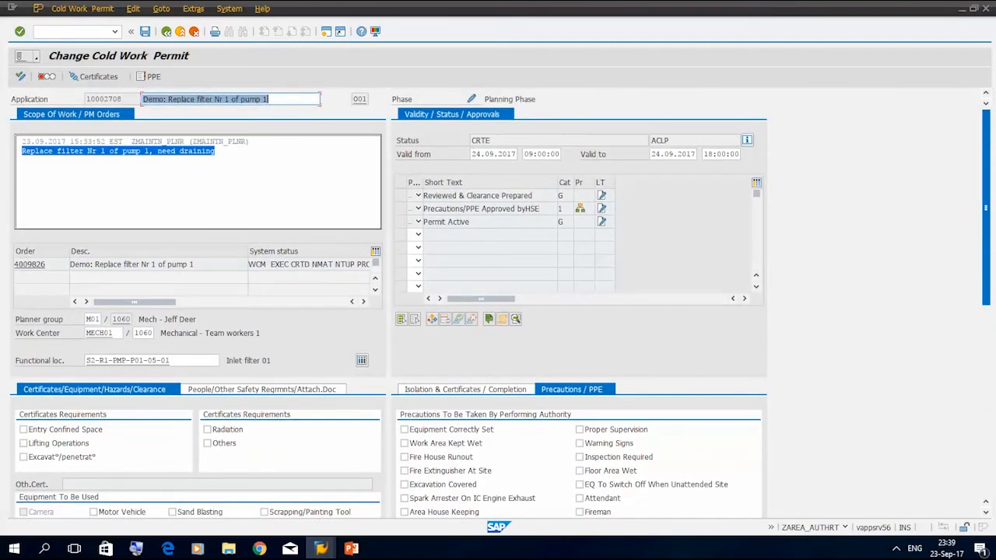
click(22, 80)
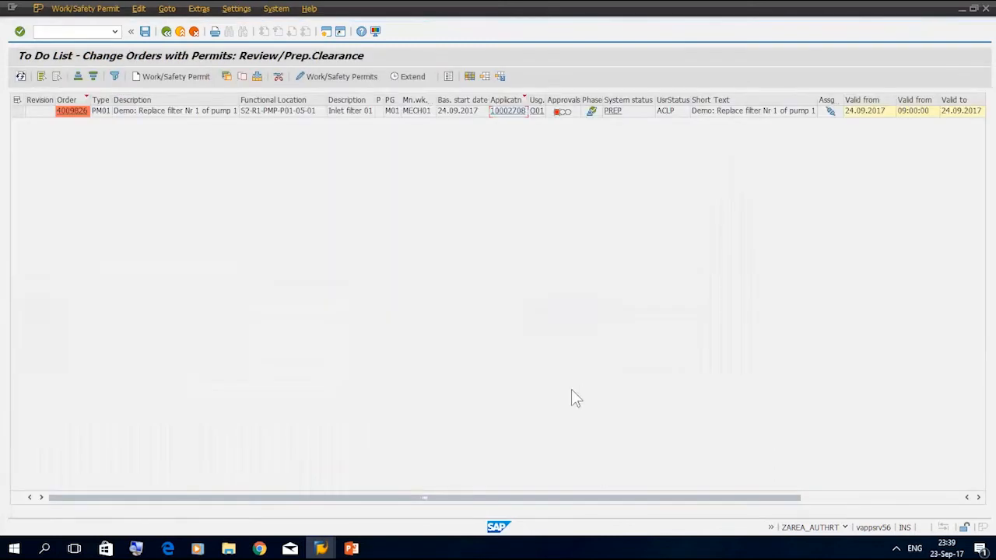
Reopen the prepared cold work permit from the to-do list and look over its isolation details and approvals
double_click(512, 116)
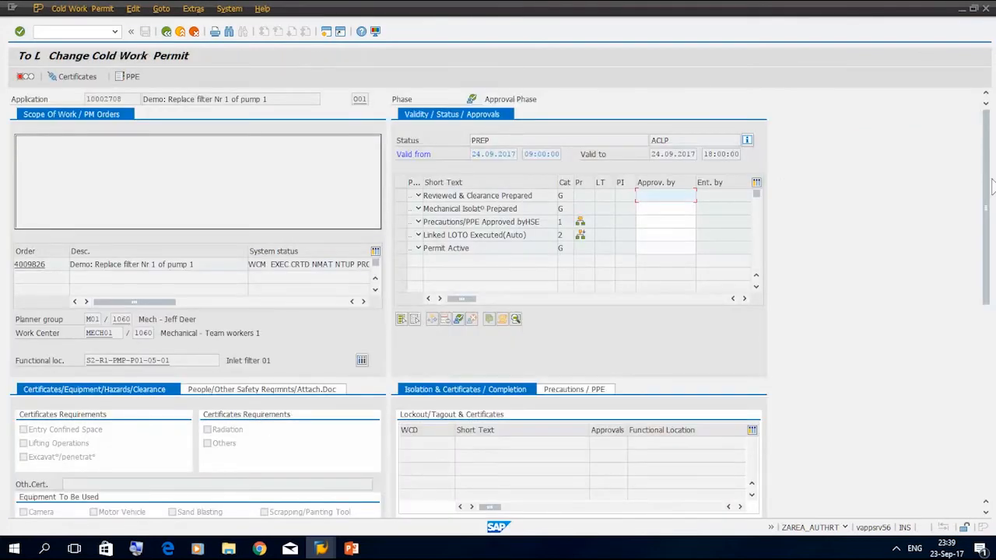
scroll(991, 186, down, 5)
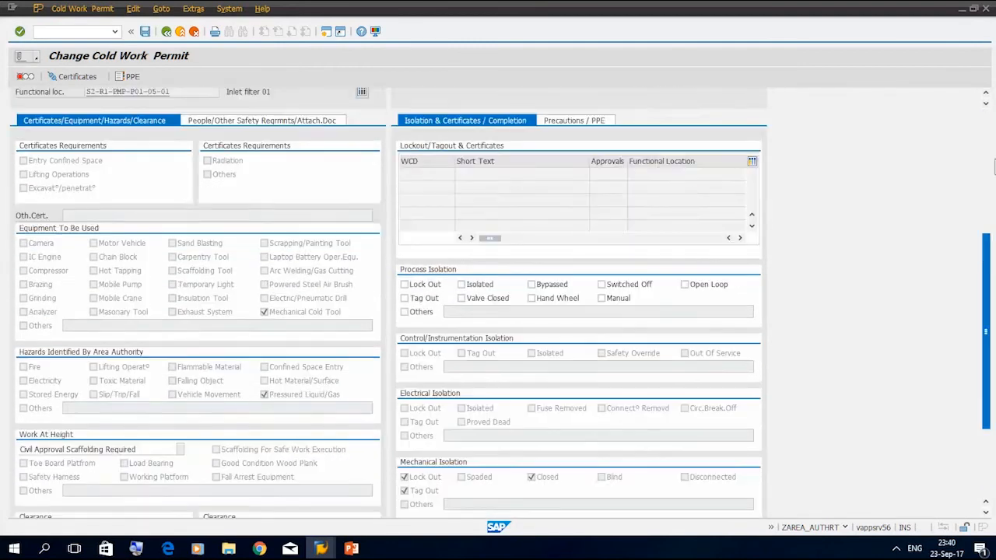
scroll(992, 165, up, 5)
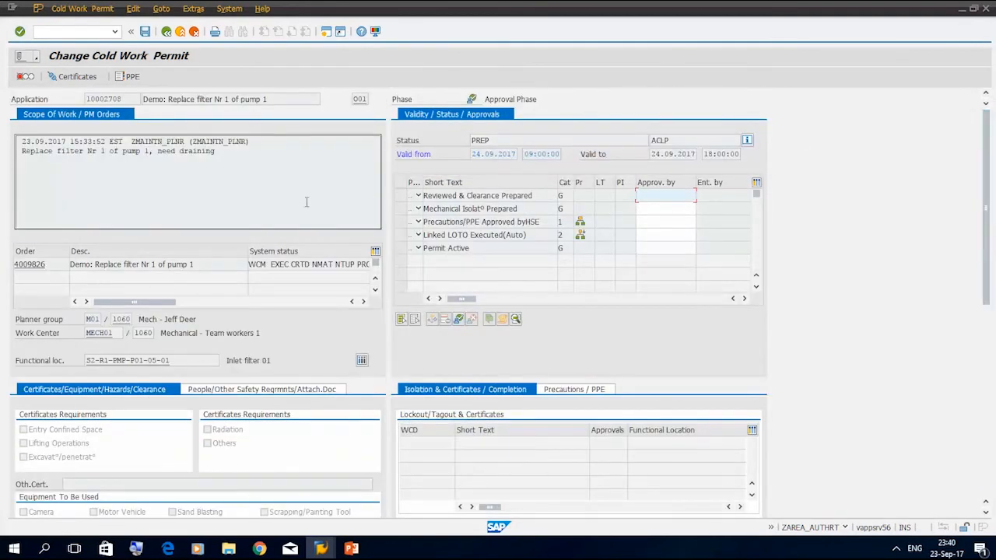
Issue the Reviewed & Clearance Prepared approval, save the permit and return to the safety cockpit
click(402, 196)
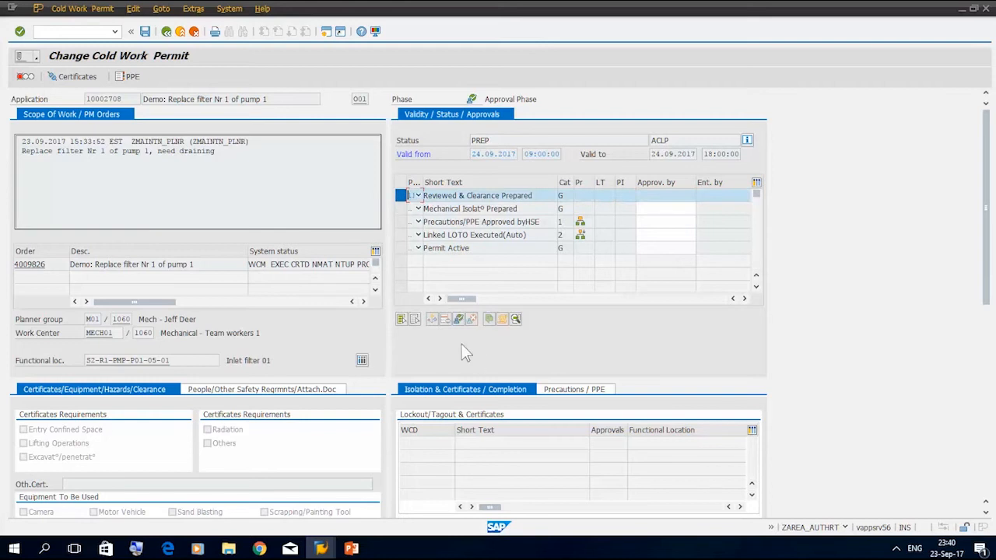
click(458, 319)
click(145, 31)
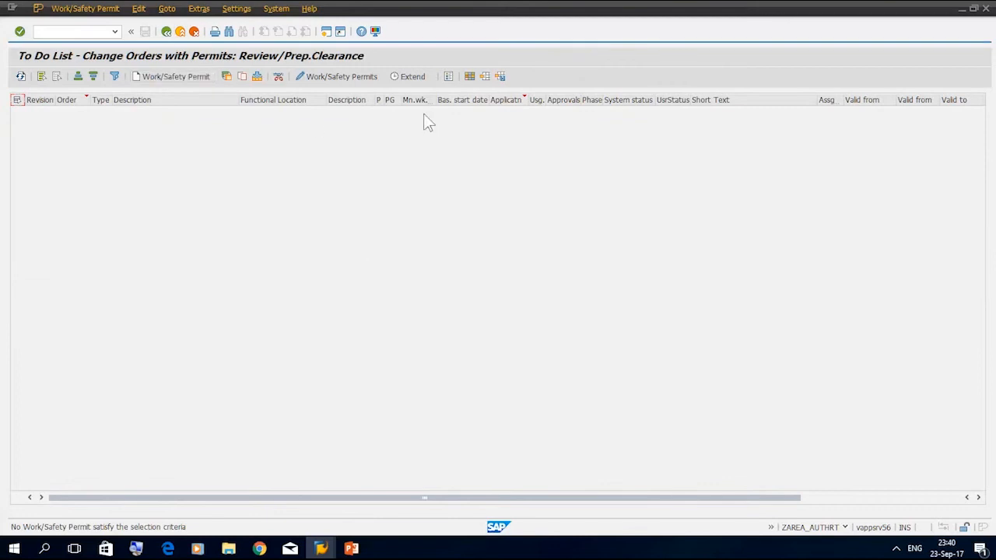
click(167, 31)
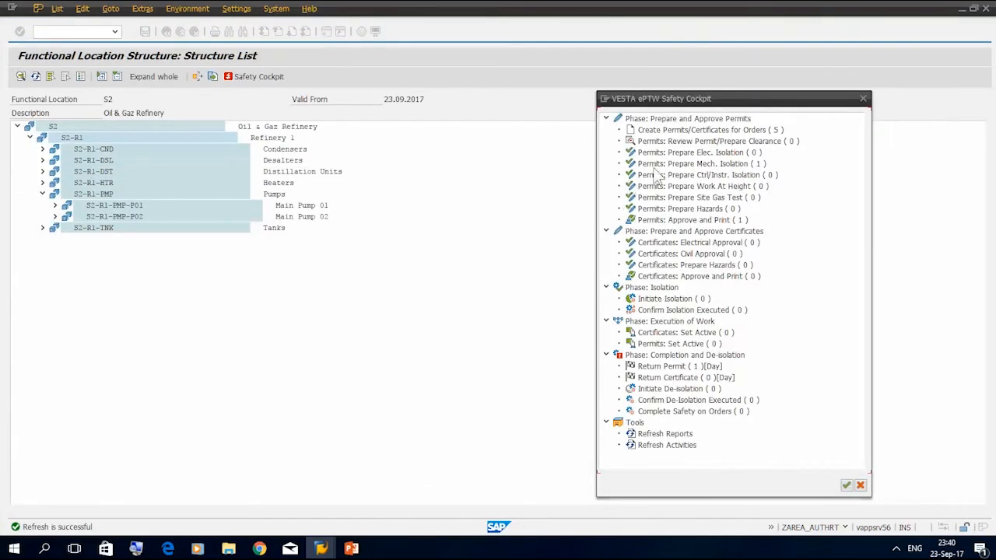
click(679, 144)
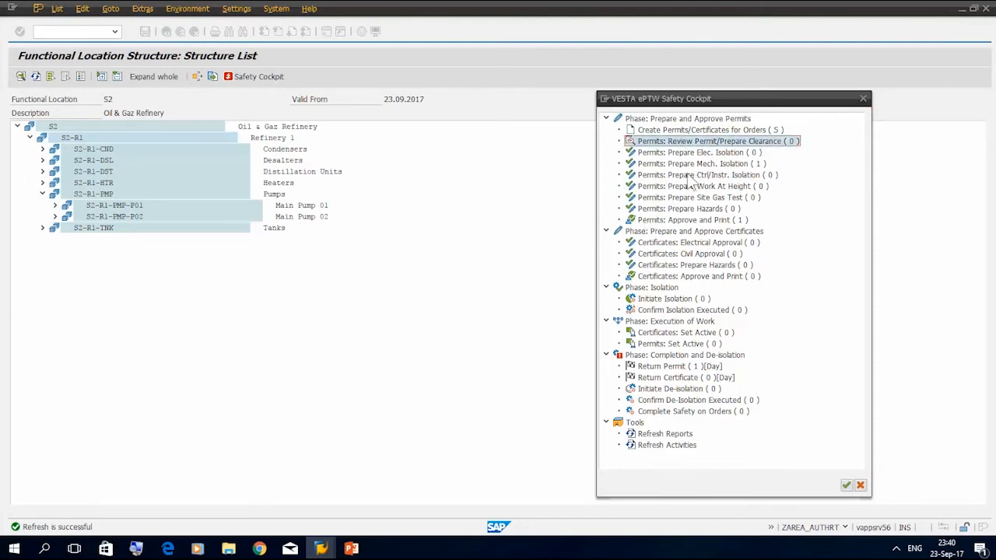
Show the process flow slide in PowerPoint, and switch to the mechanical isolation authority's SAP session (ZMECISOL_AUT) of the safety cockpit
click(351, 548)
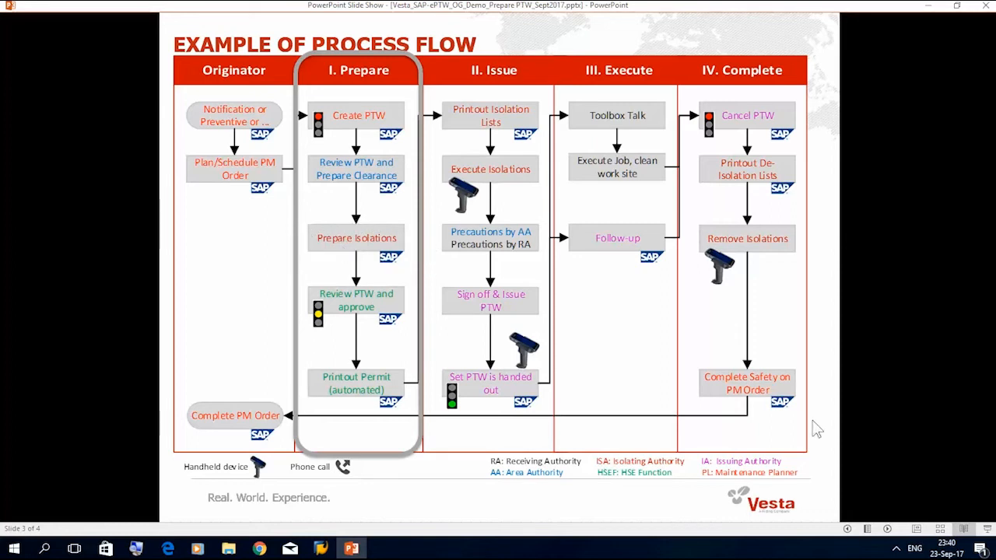
click(896, 549)
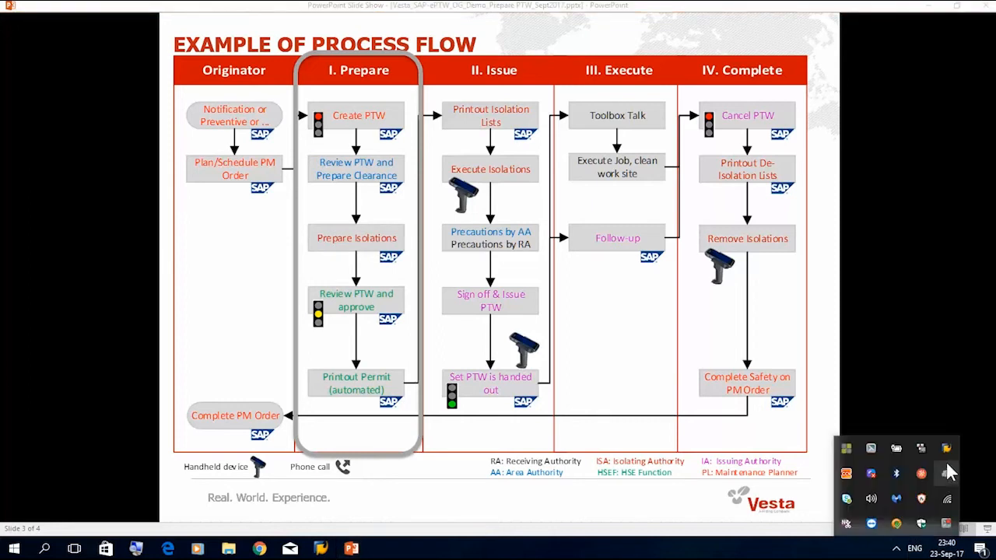
right_click(946, 448)
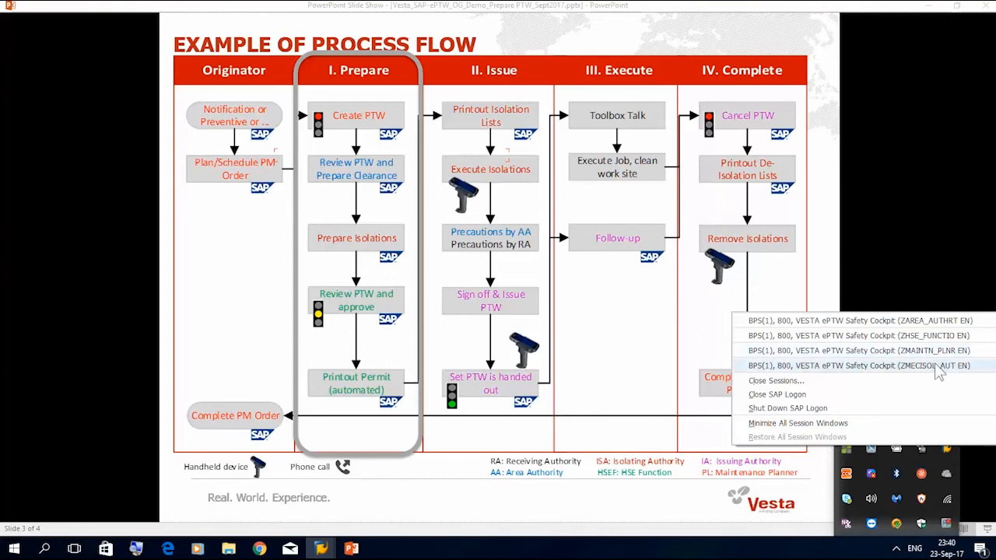
click(937, 366)
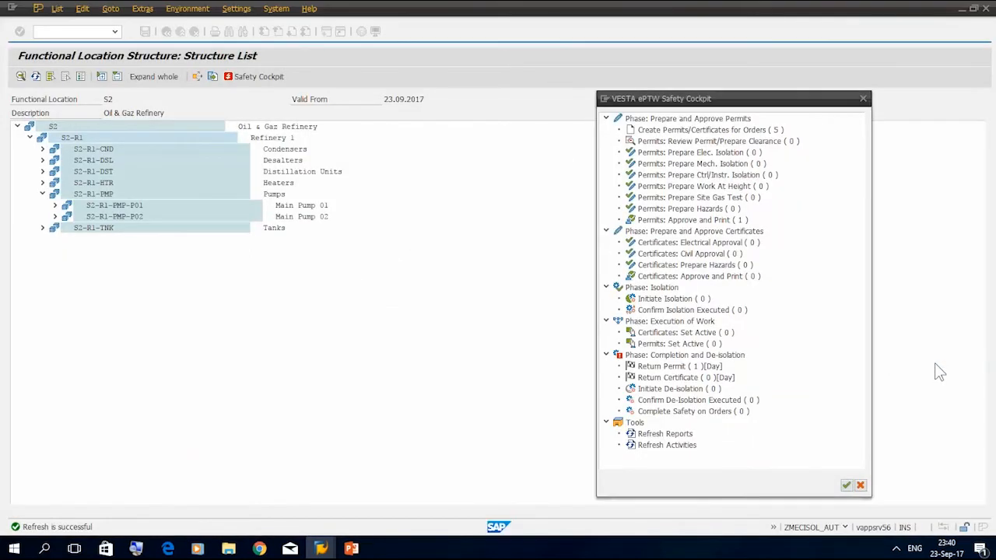
Refresh the cockpit activities, open the pump 1 filter permit from the Prepare Mech. Isolation to-do list and review its mechanical isolation requirements
double_click(669, 446)
double_click(697, 164)
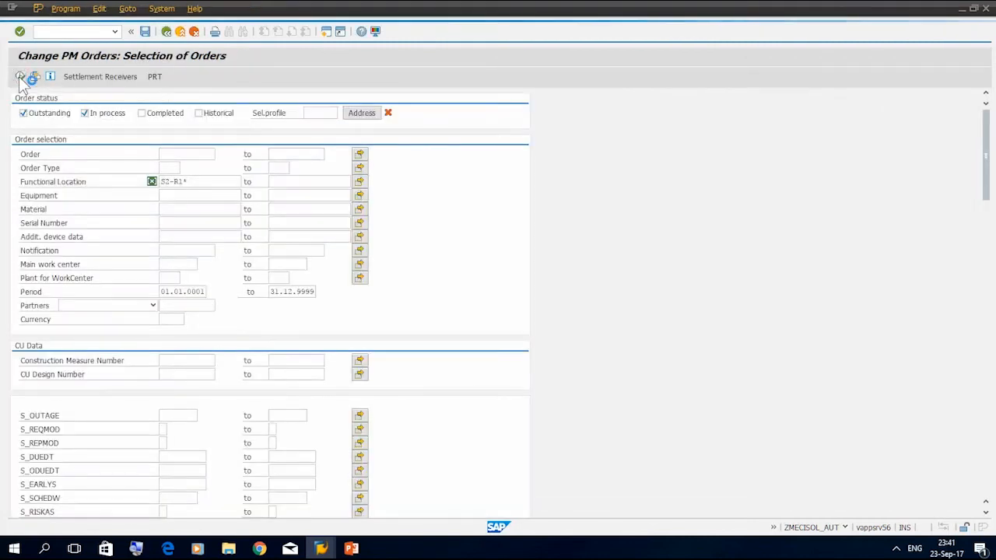
click(21, 81)
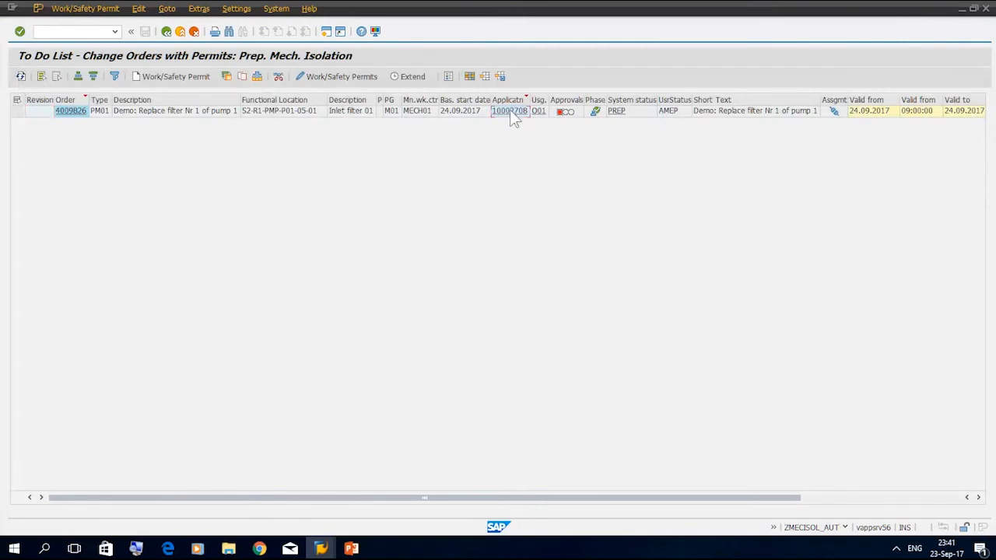
double_click(509, 110)
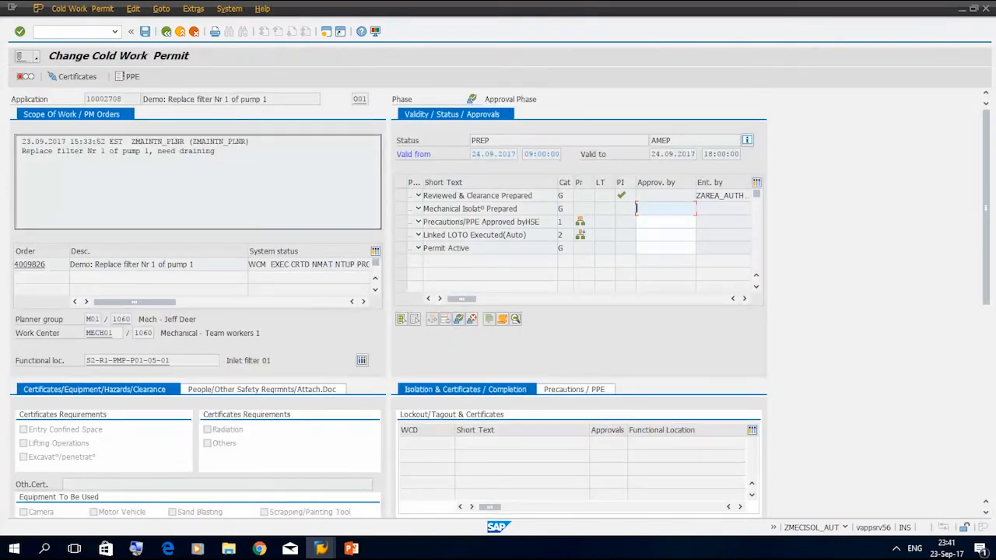
drag(986, 276, 988, 440)
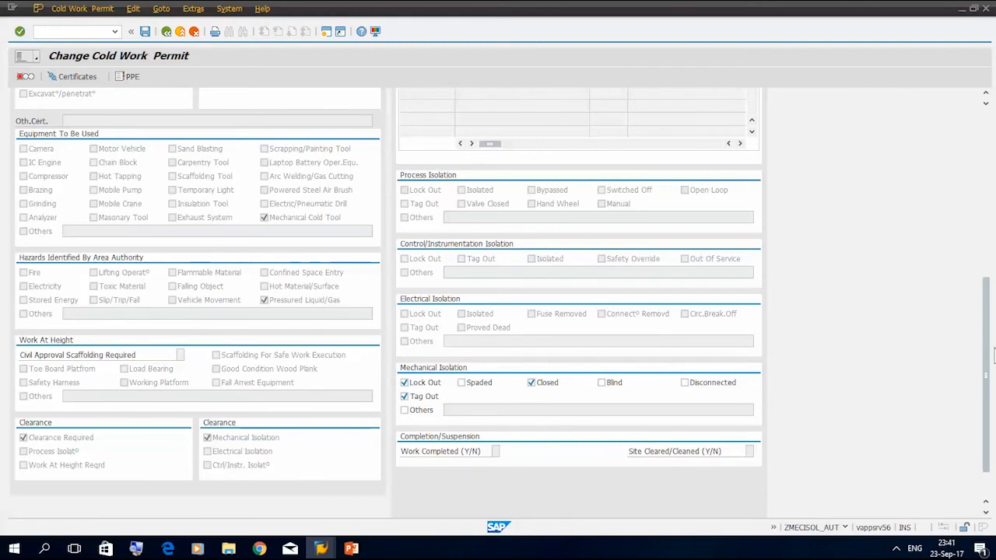
scroll(993, 355, up, 5)
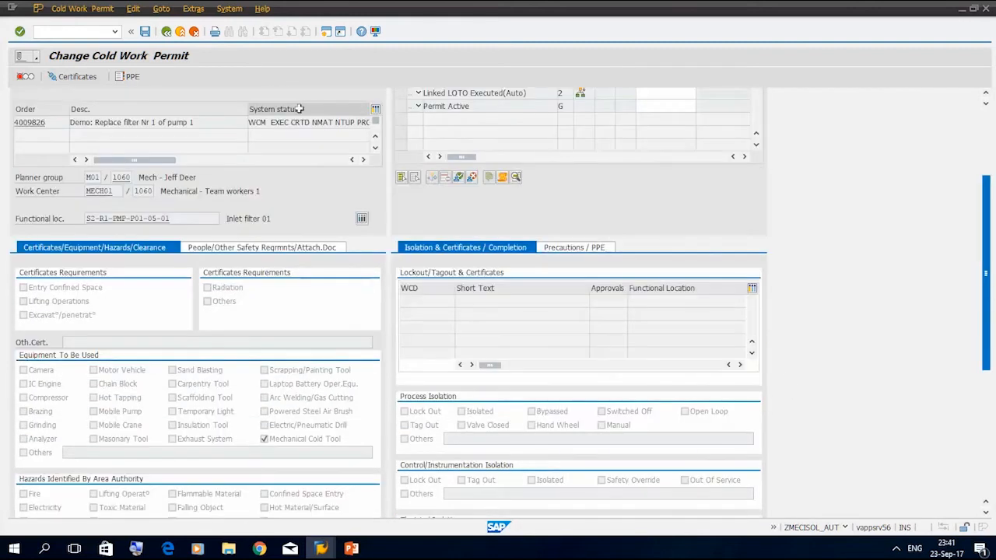
Start a new certificate with reference from the permit's certificate assignments, choosing usage O01 Isolation Certificate
click(70, 79)
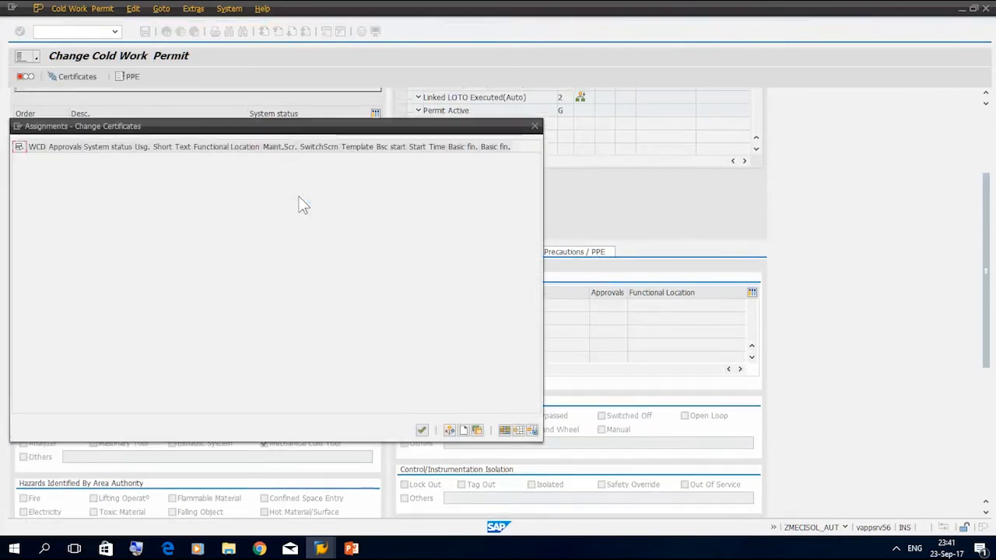
click(478, 430)
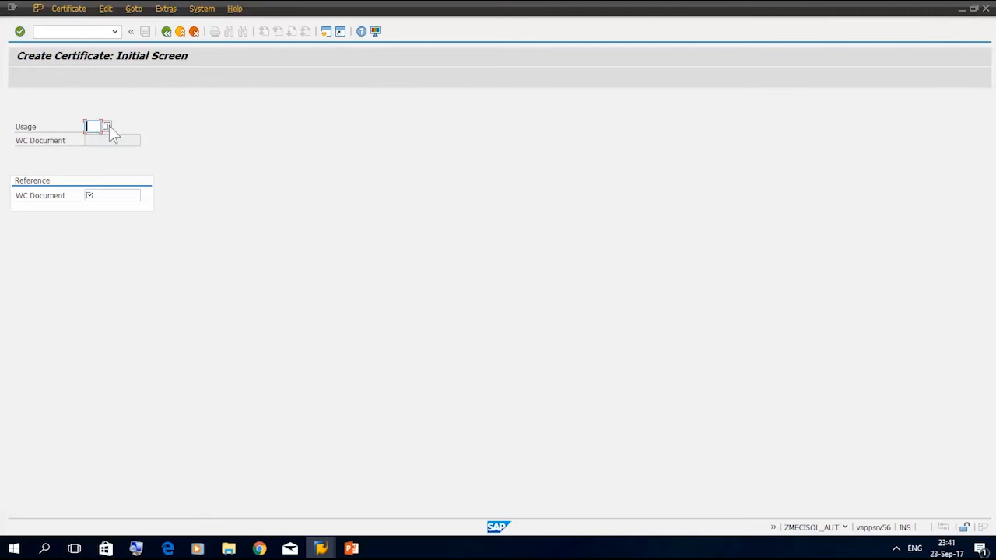
click(109, 126)
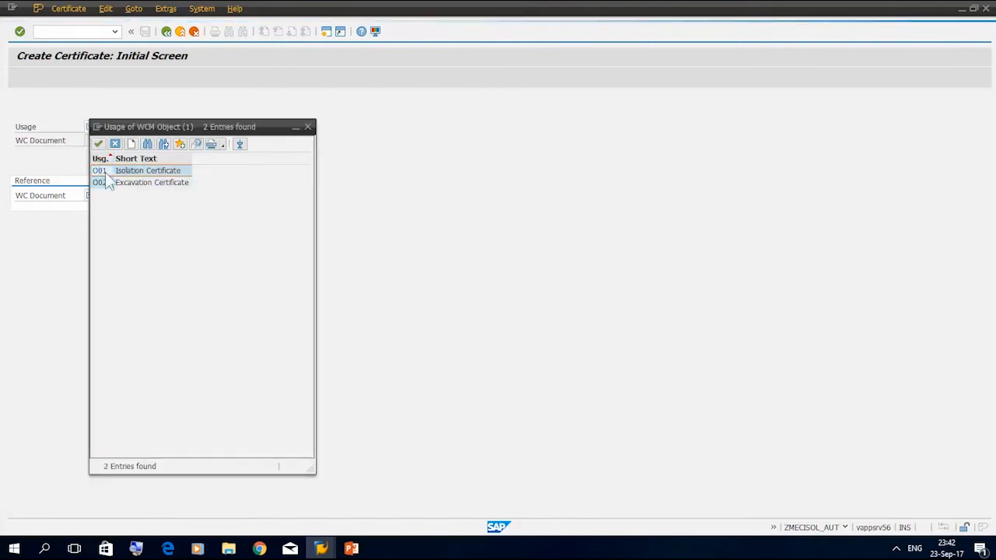
double_click(104, 172)
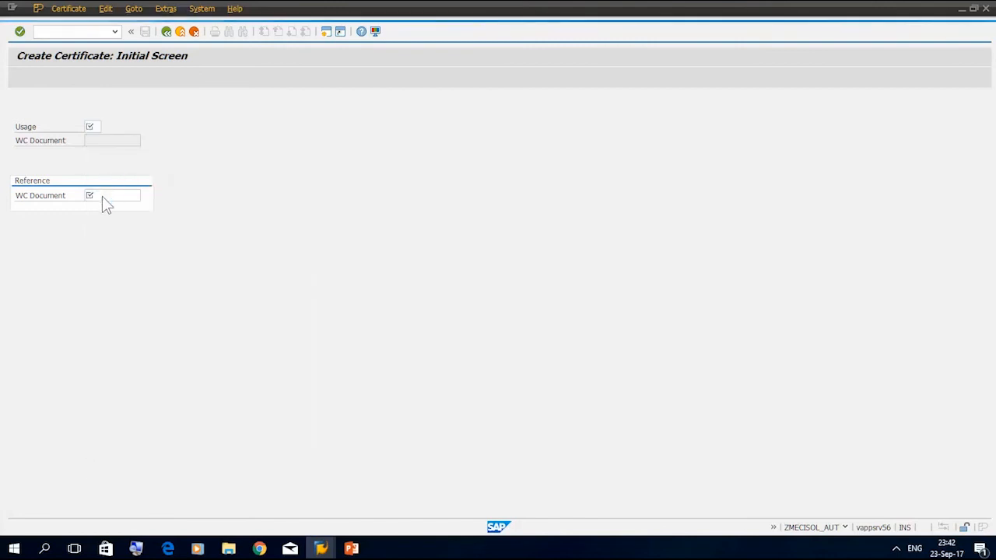
Find the isolation templates for S2-R1-PMP-P01-05-01, compare their items and use "Isolate filter 1 of pump 1 and drain" as the certificate's reference
click(102, 195)
click(145, 199)
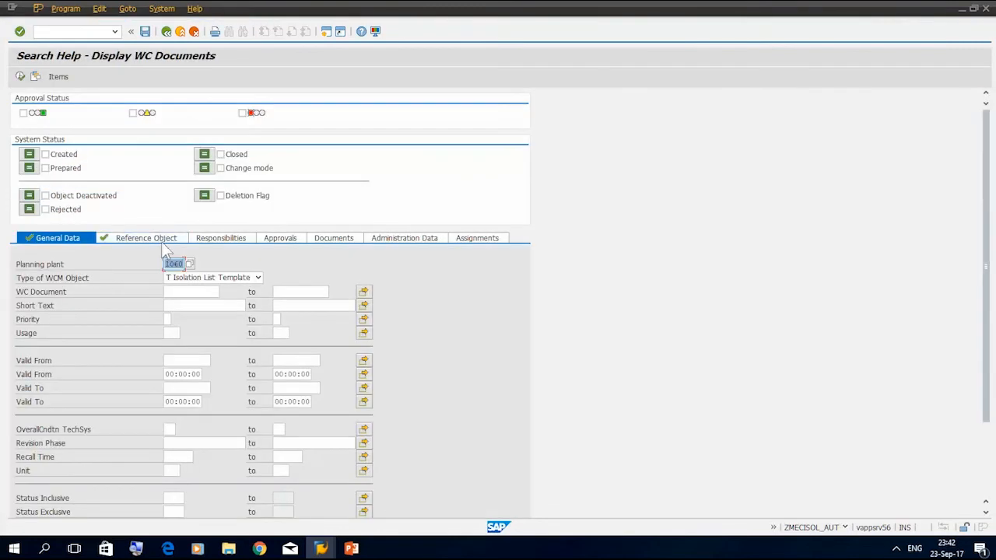
click(160, 238)
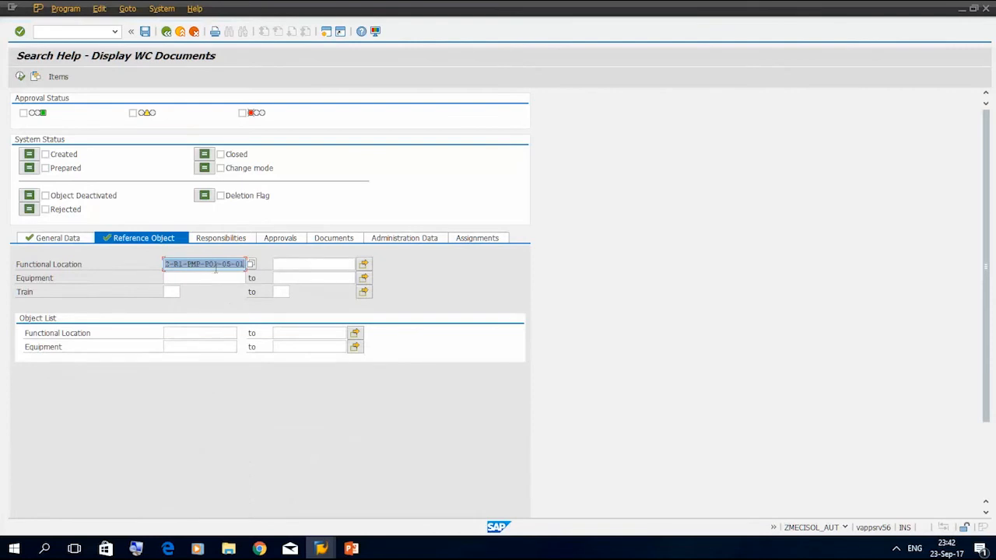
drag(229, 265, 139, 259)
click(23, 113)
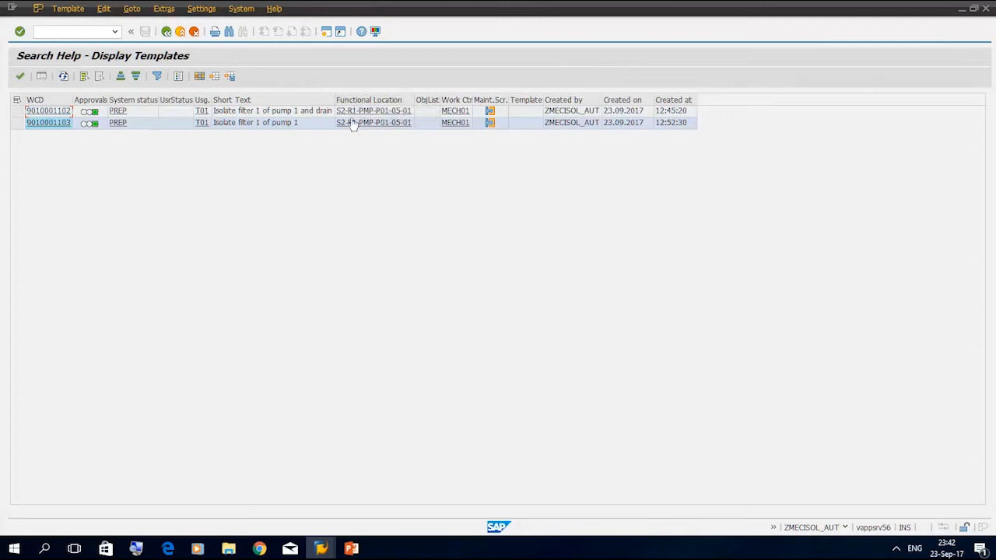
click(42, 77)
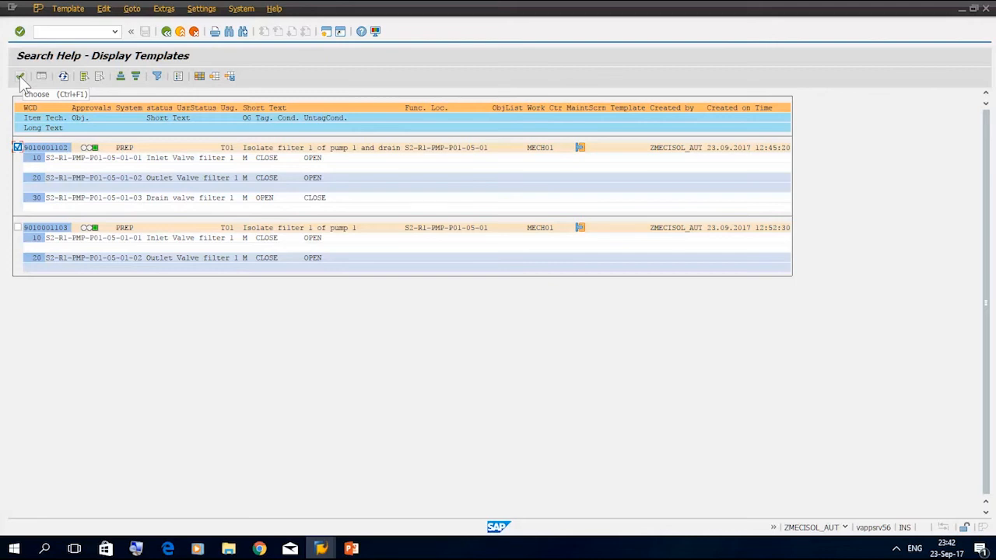
click(21, 77)
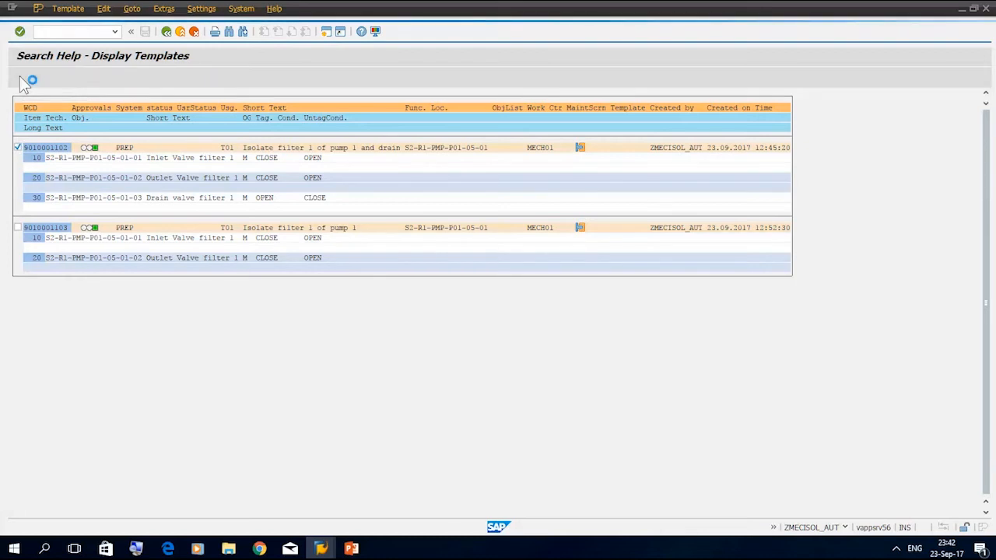
click(20, 31)
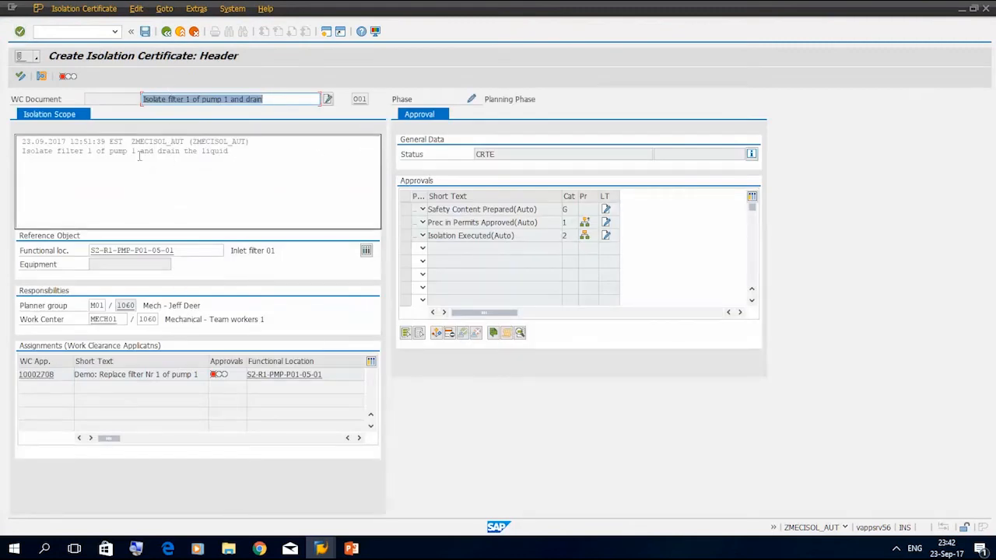
Review the isolation certificate's valve items and tagging sequence, set the certificate to prepared and return to the cold work permit
click(42, 77)
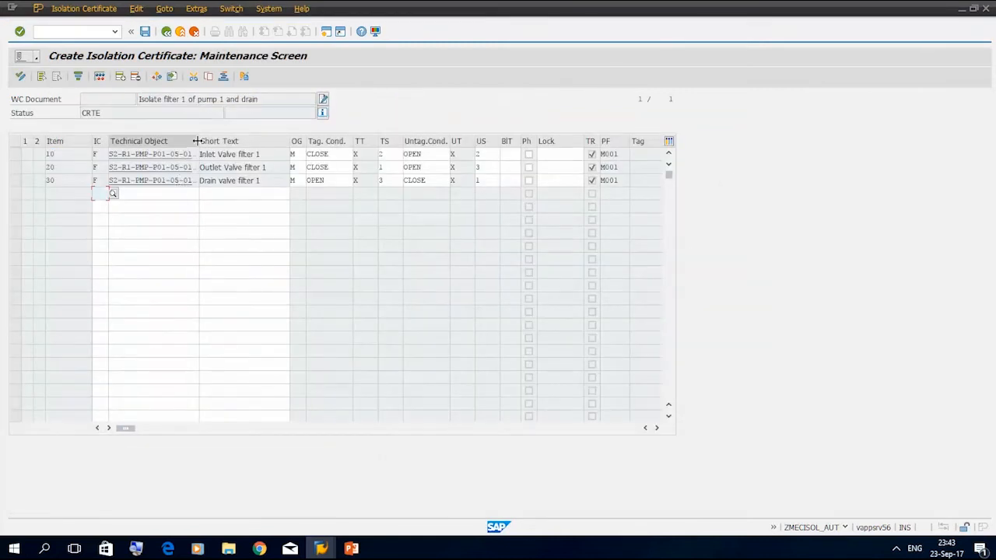
drag(197, 141, 238, 141)
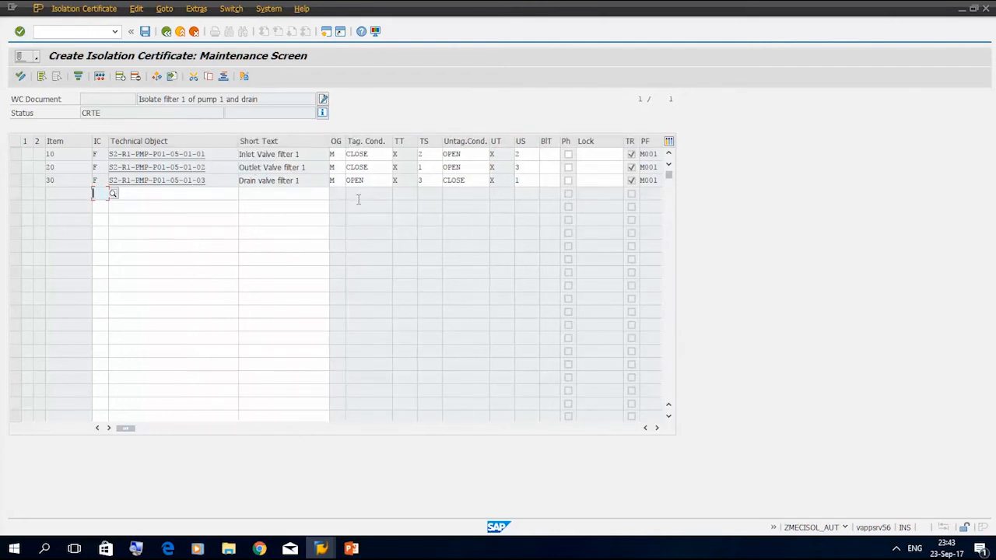
click(22, 77)
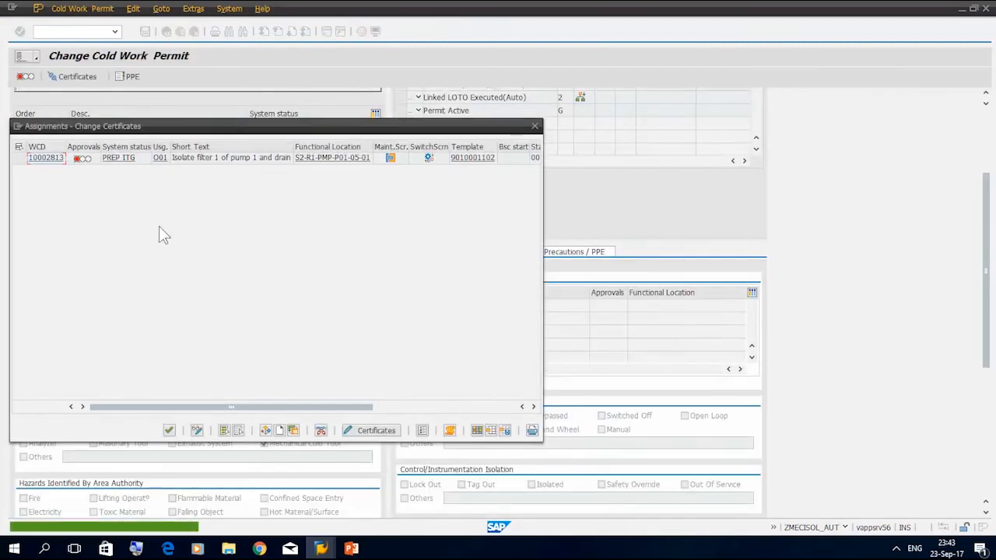
click(169, 431)
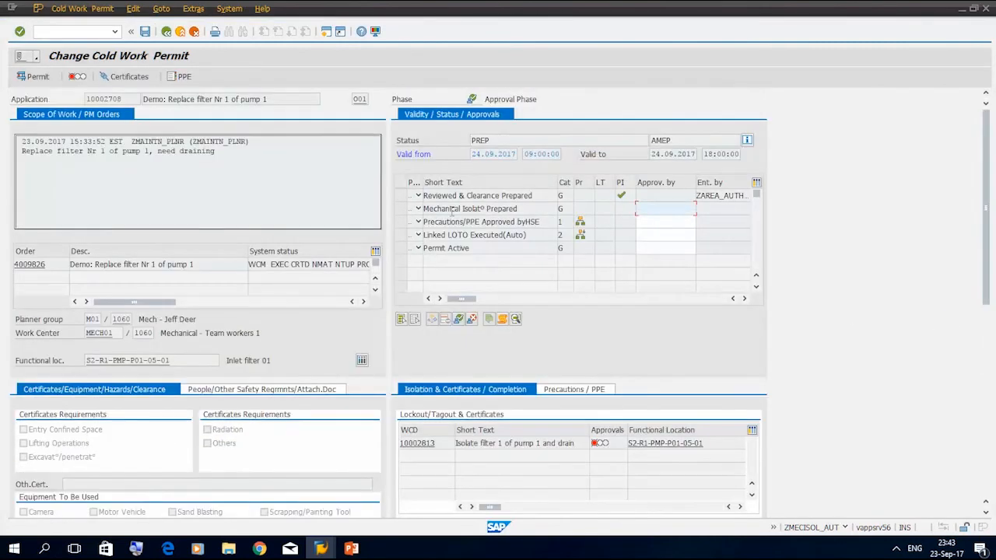
Issue the Mechanical Isolation Prepared approval, save the permit and return to the safety cockpit to check the Prepare Mech. Isolation activity
click(401, 208)
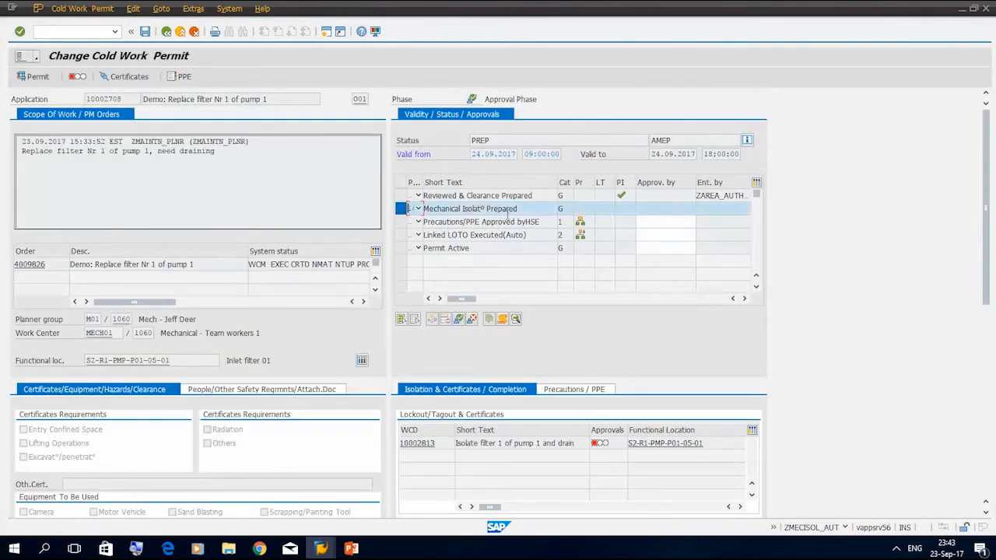
click(458, 319)
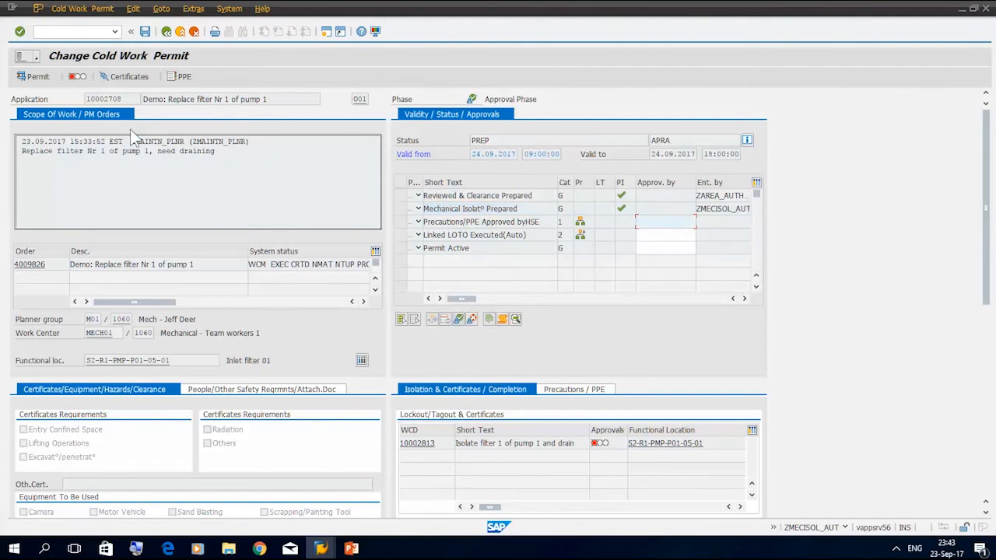
click(180, 75)
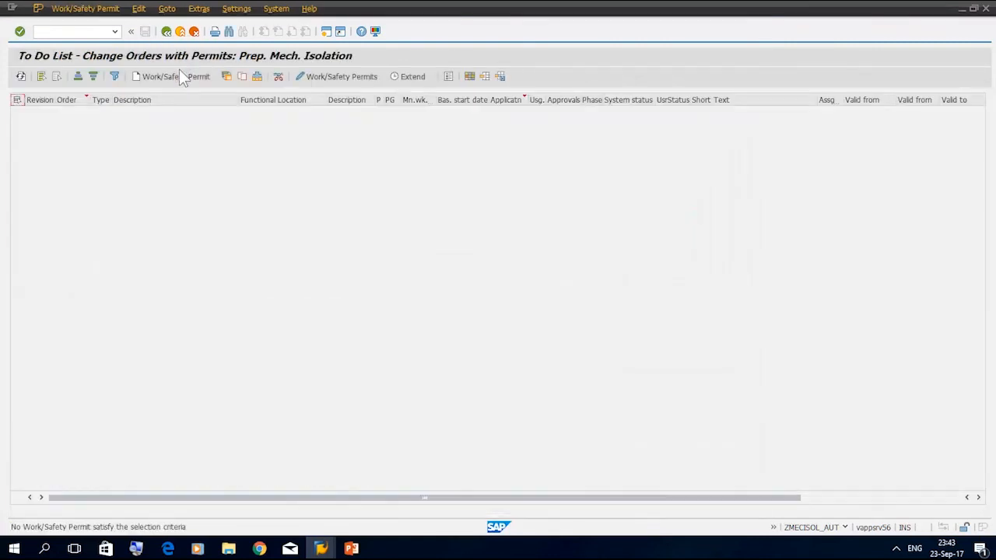
click(171, 33)
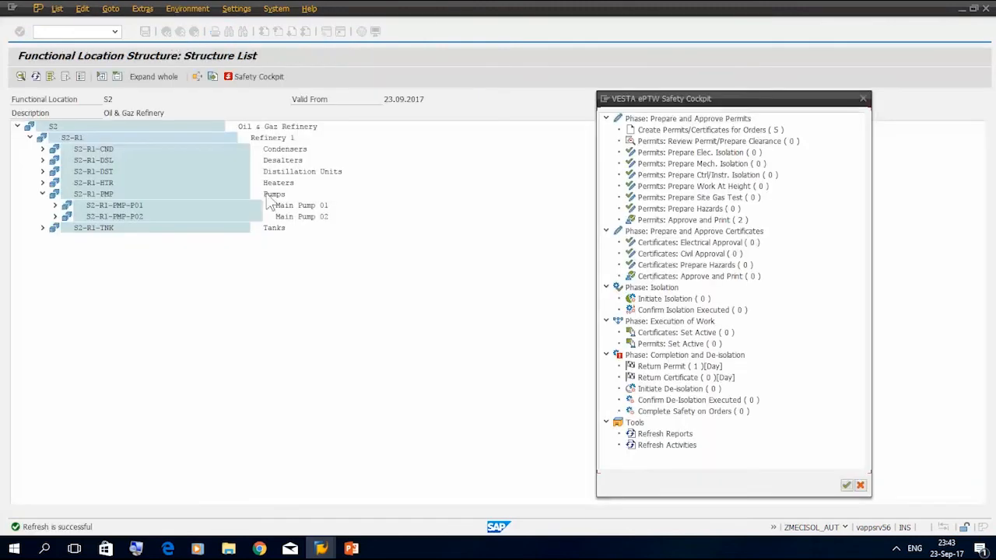
click(704, 166)
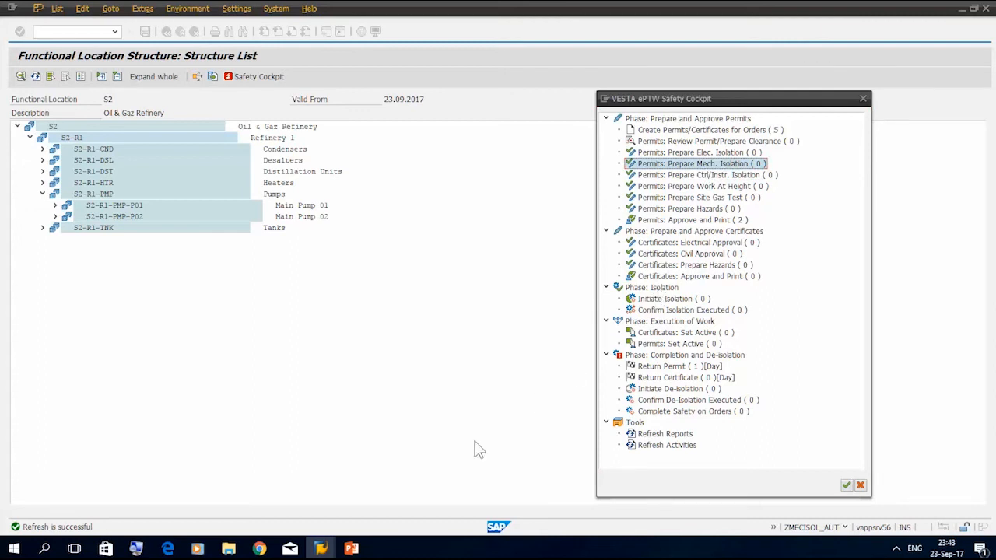
Show the process flow slide in PowerPoint, and switch to the HSE function's SAP session (ZHSE_FUNCTIO) of the safety cockpit
click(355, 548)
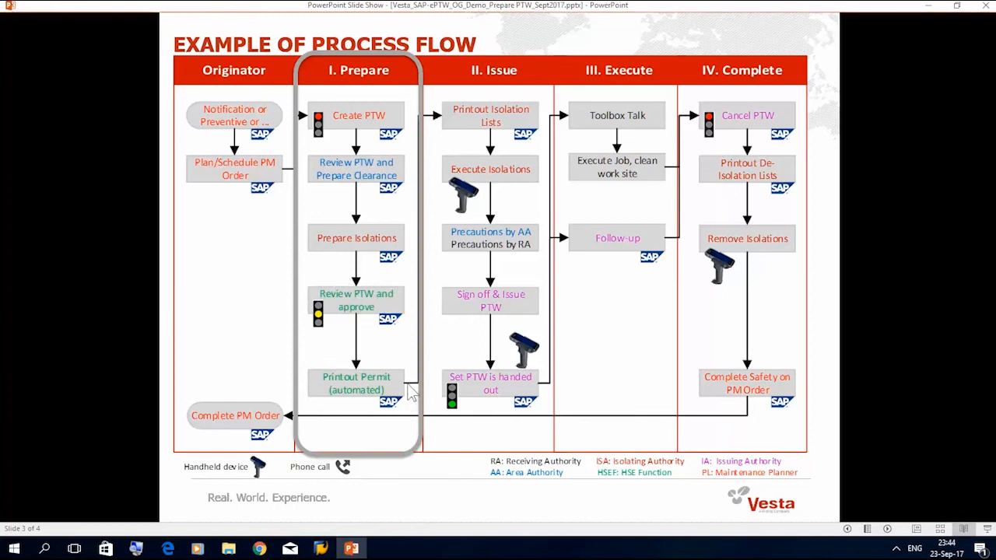
click(896, 549)
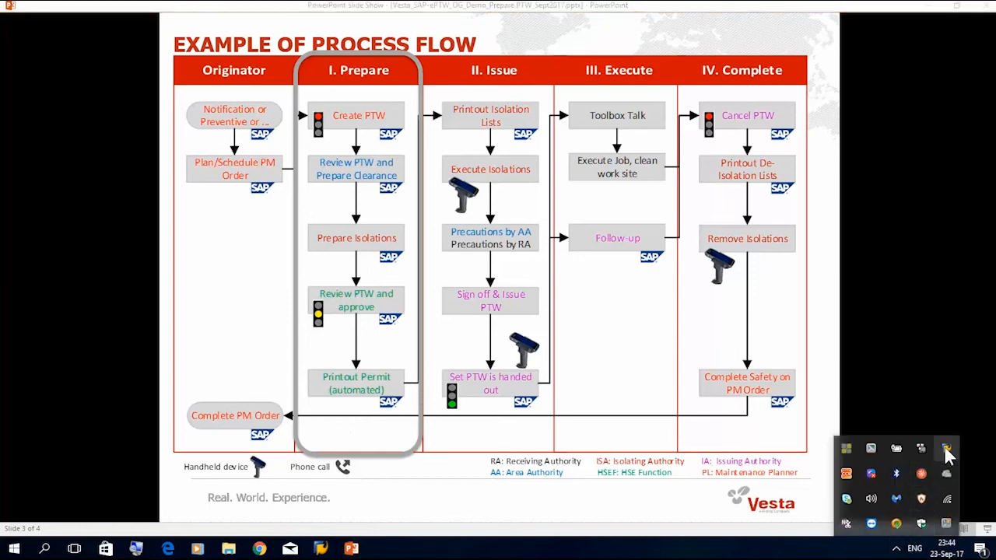
right_click(948, 448)
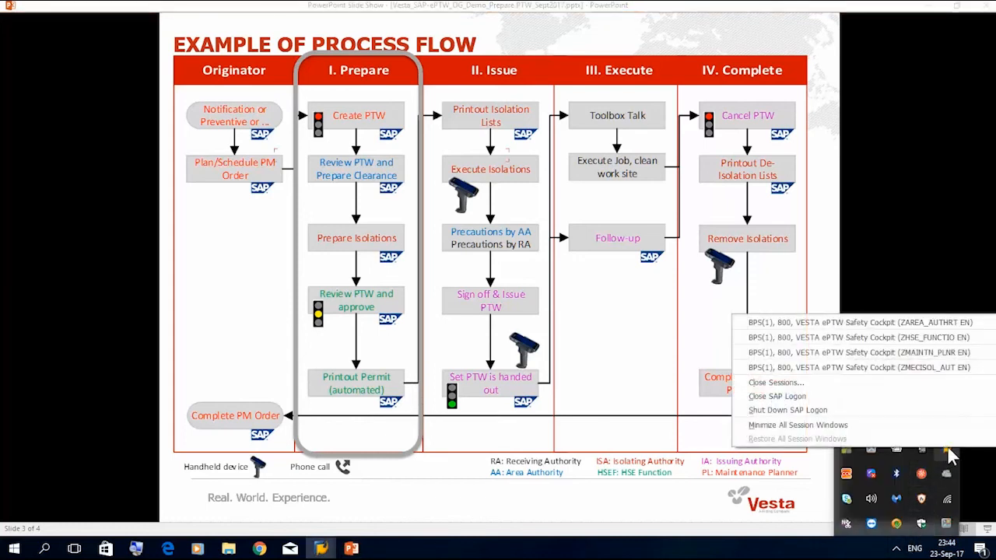
click(941, 339)
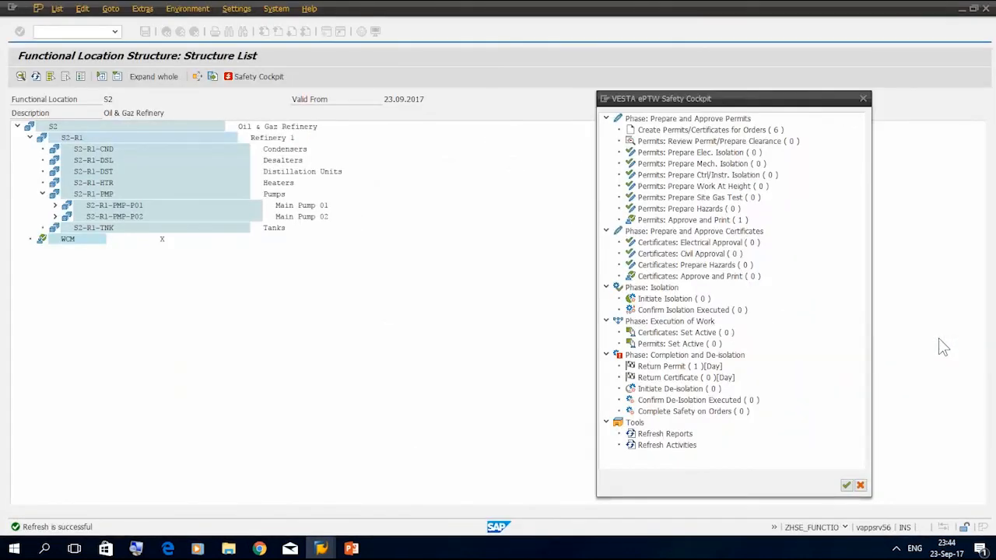
Refresh the cockpit activities, open the pump 1 filter permit from the Approve and Print to-do list and look over its hazards and isolation details
click(674, 448)
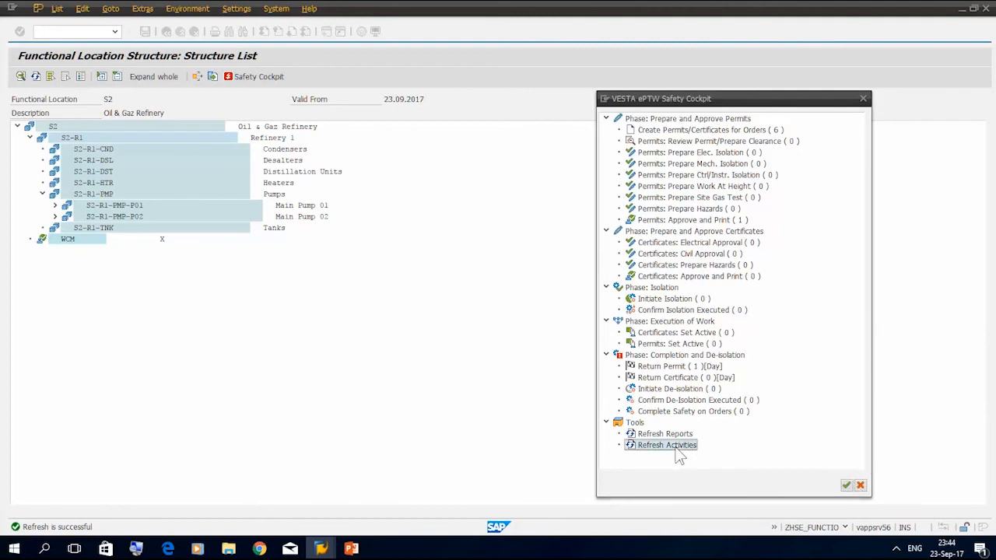
double_click(670, 447)
click(716, 221)
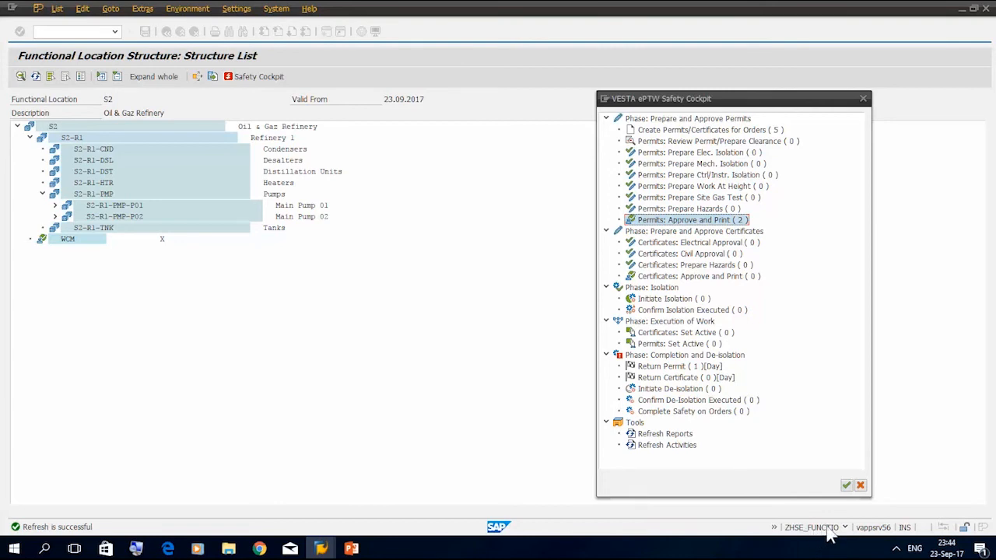
double_click(688, 221)
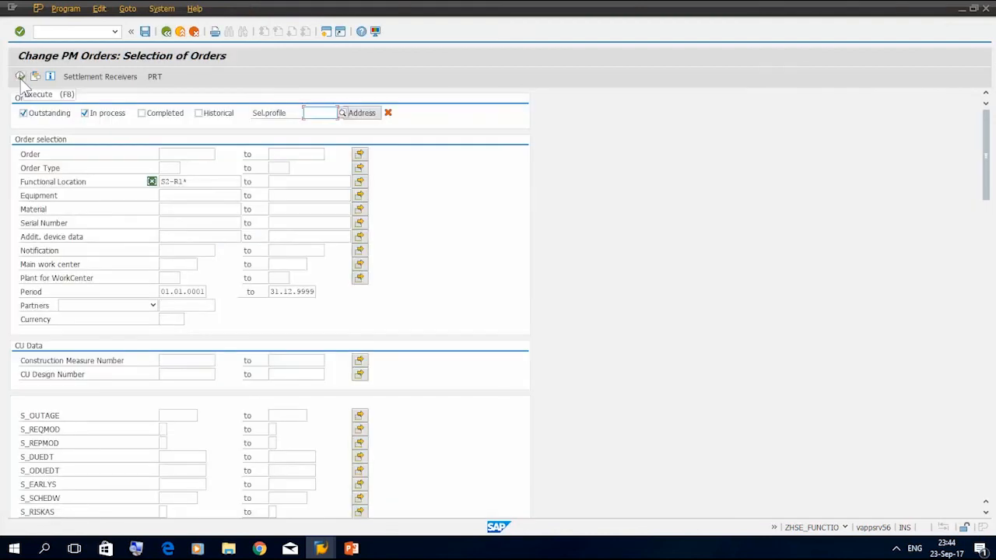
click(20, 78)
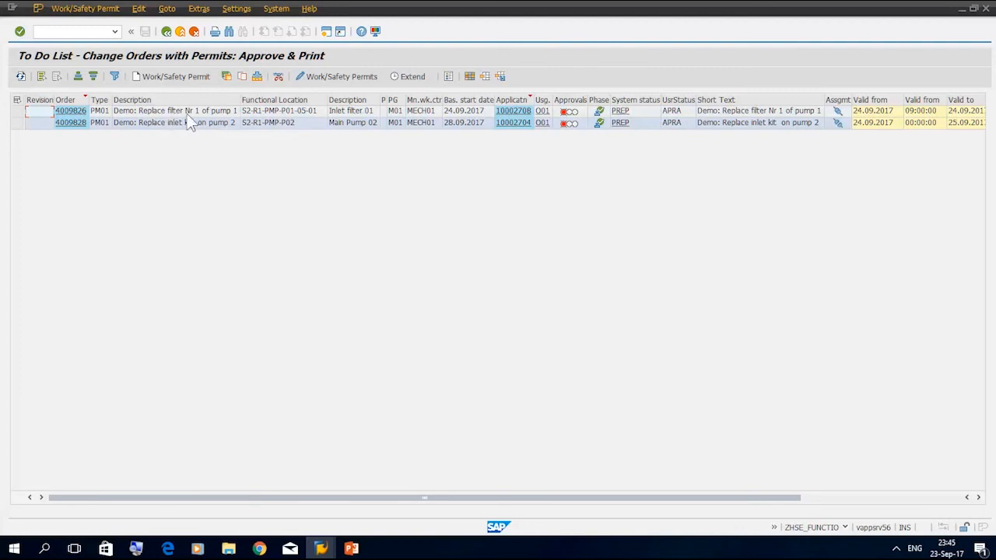
click(514, 114)
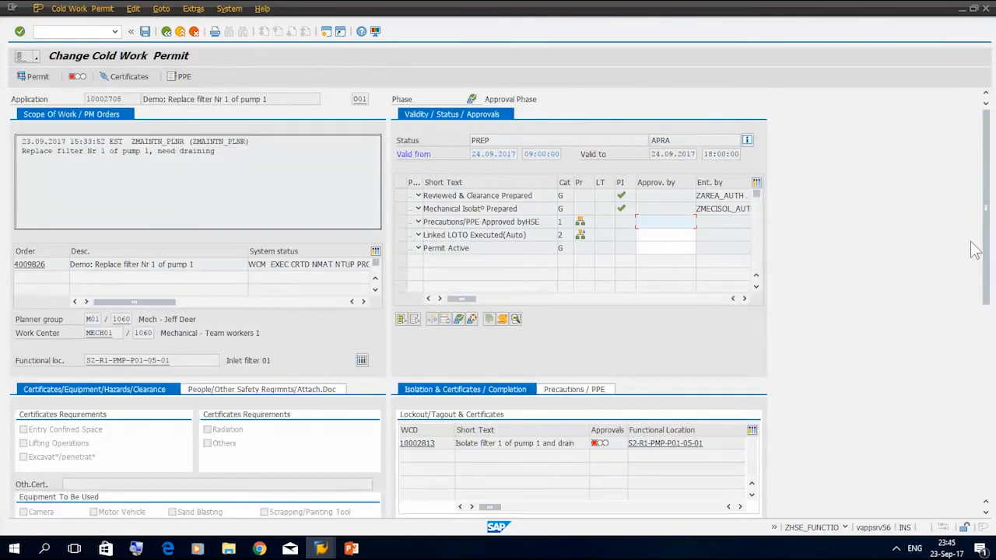
drag(984, 256, 977, 224)
drag(986, 226, 977, 387)
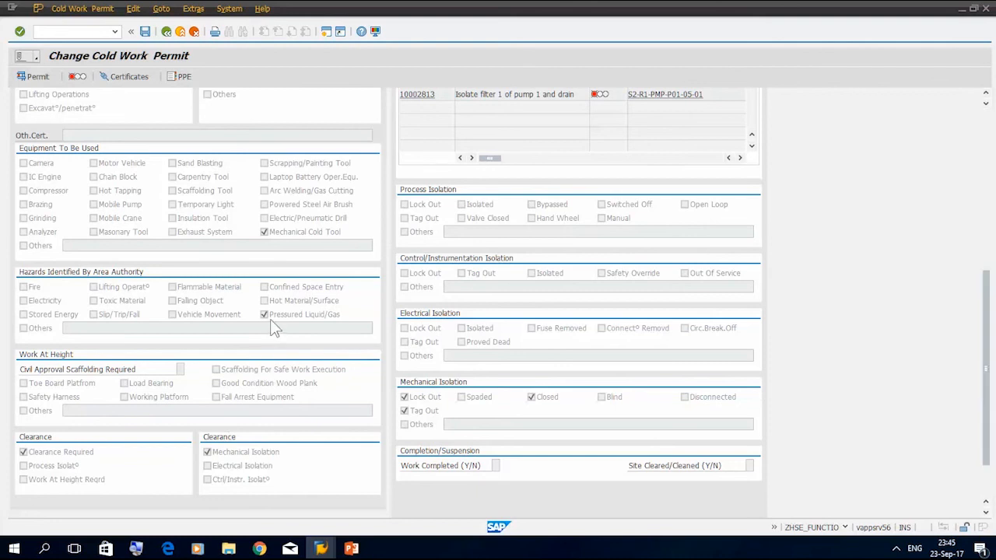
Review the permit's precautions and PPE, and add Warning Signs to the precautions to be taken by the performing authority
drag(990, 313, 987, 254)
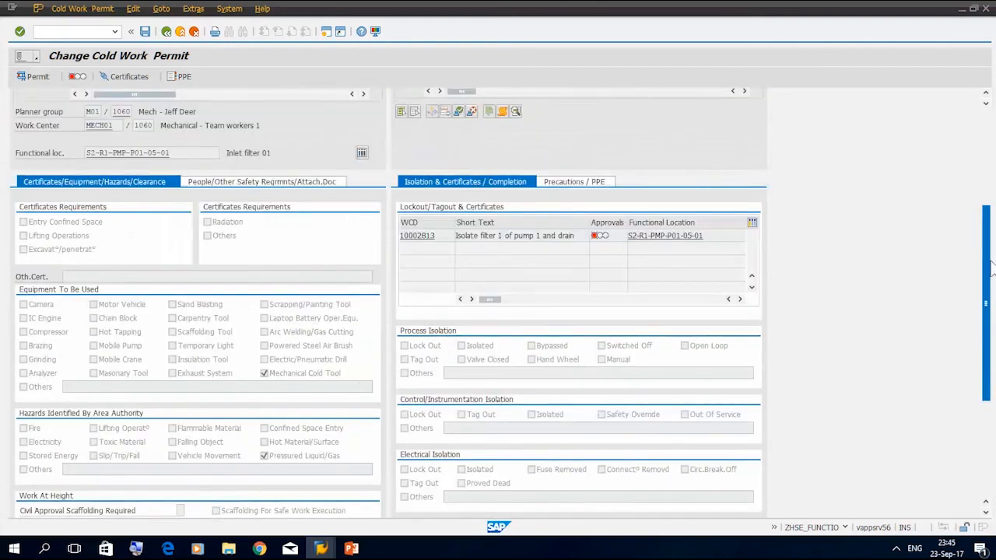
click(575, 183)
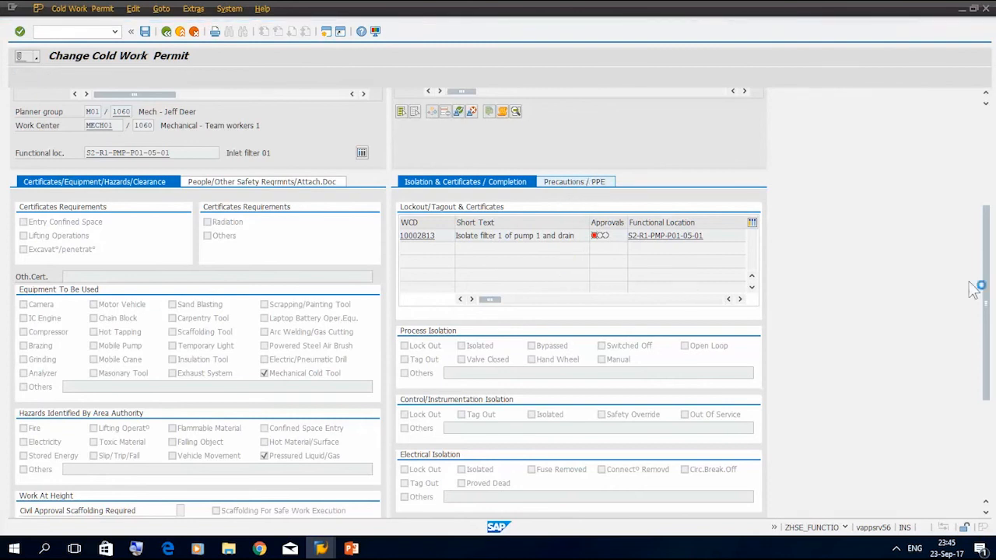
drag(990, 274, 989, 306)
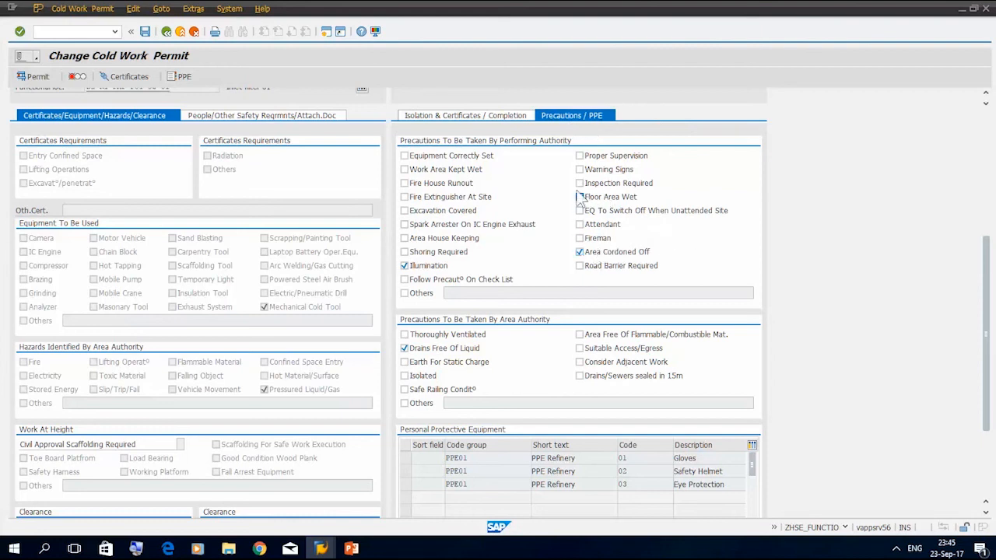
click(579, 169)
Issue the Precautions/PPE Approved by HSE approval, save the permit and check the cockpit's Approve and Print activity for permits
drag(993, 354, 993, 200)
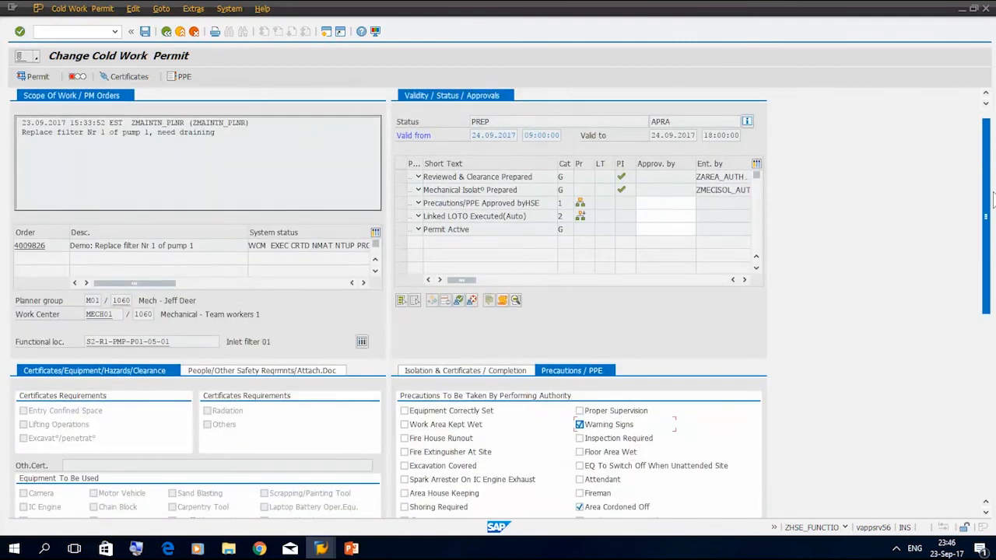
click(402, 203)
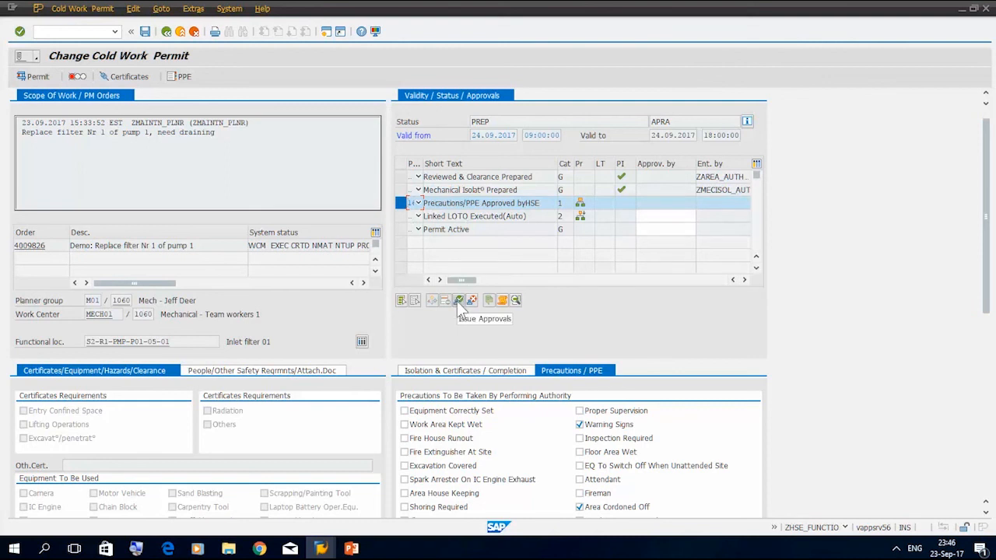
click(458, 303)
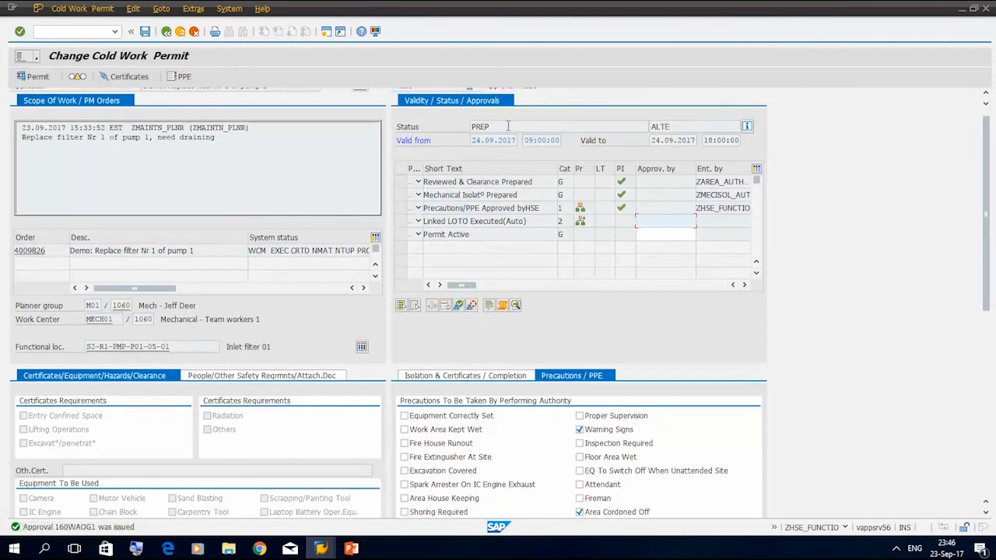
drag(507, 126, 462, 127)
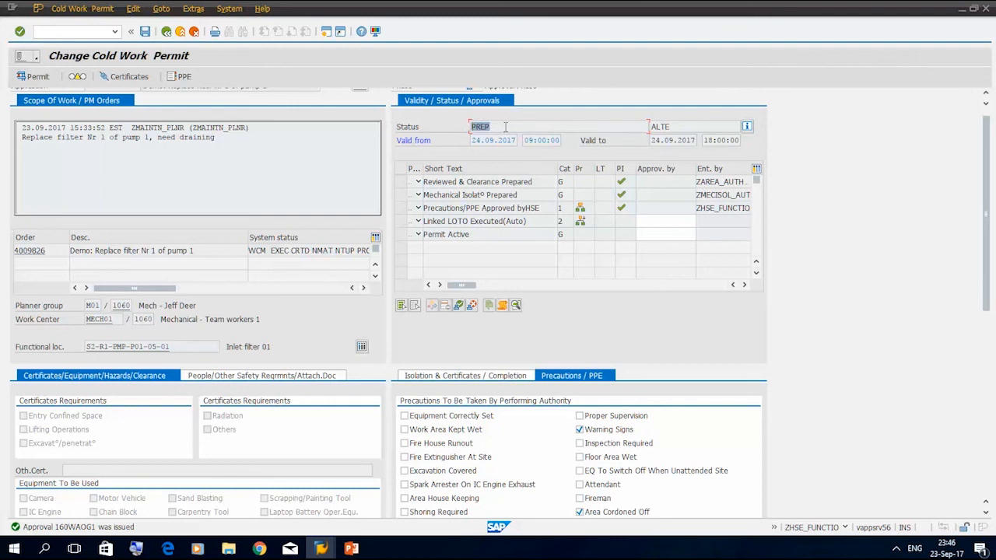
click(146, 38)
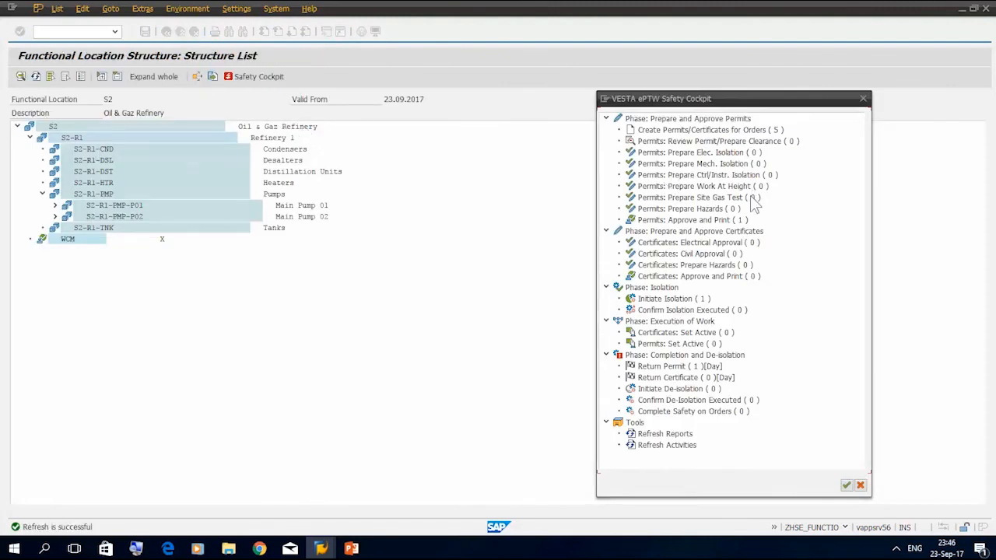
click(735, 223)
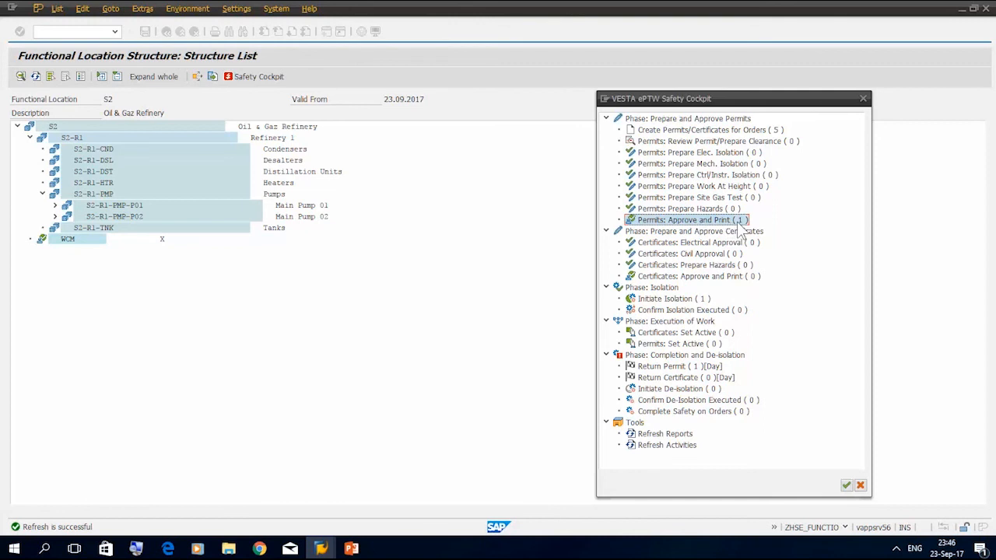
Show the process flow slide in PowerPoint, and switch to the maintenance planner's SAP session (ZMAINTN_PLNR) of the safety cockpit
click(351, 548)
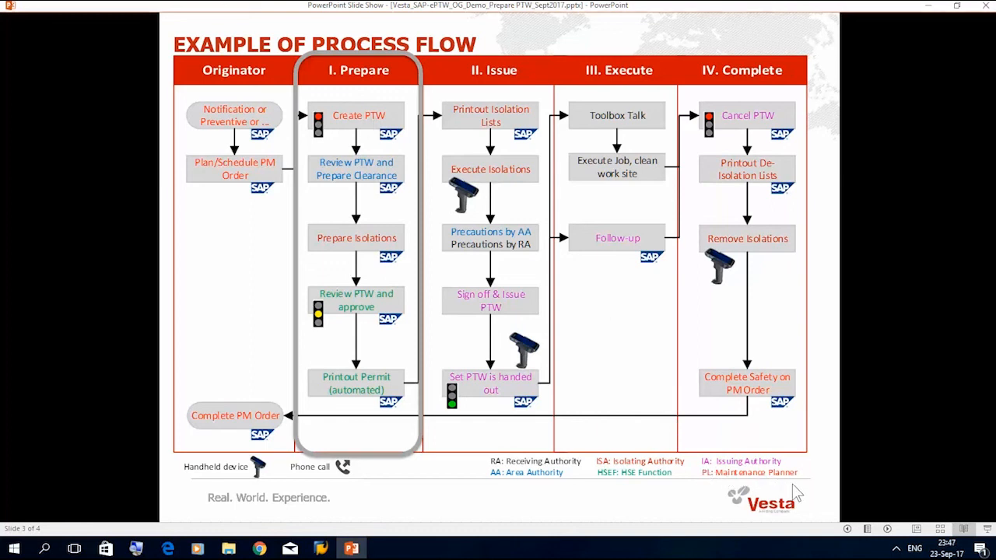
click(896, 549)
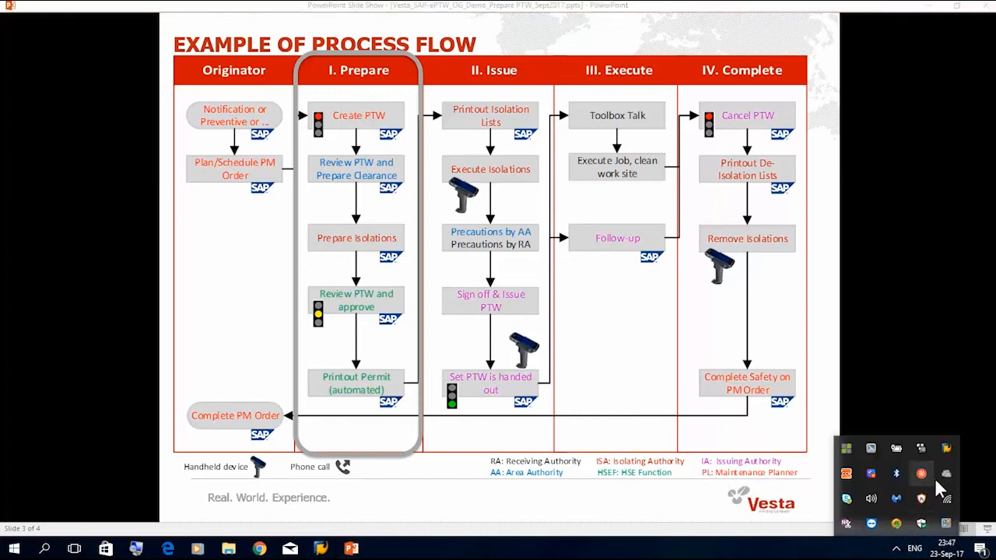
right_click(946, 449)
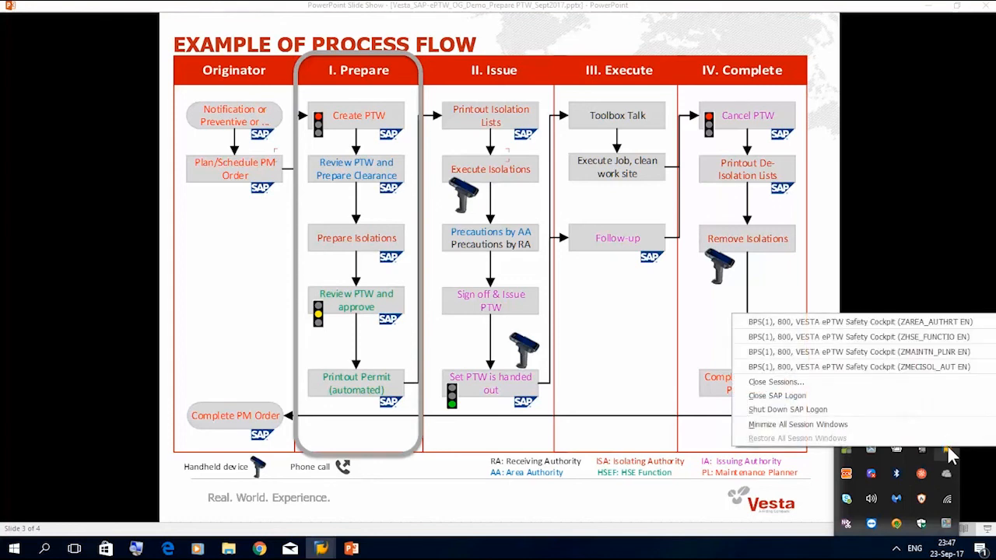
click(947, 360)
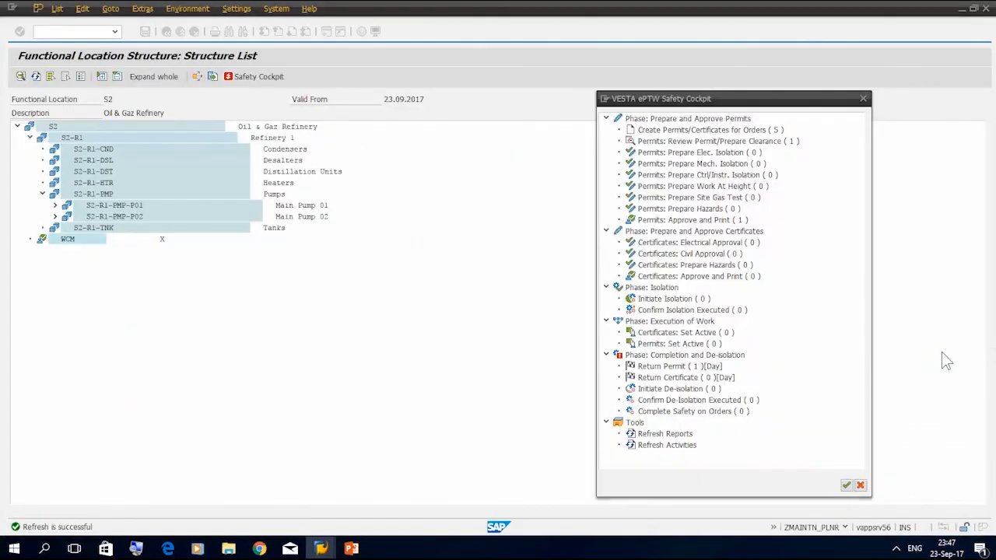
Refresh the cockpit reports and run the Outstanding Permits With Orders report for functional location S2-R1*
double_click(674, 434)
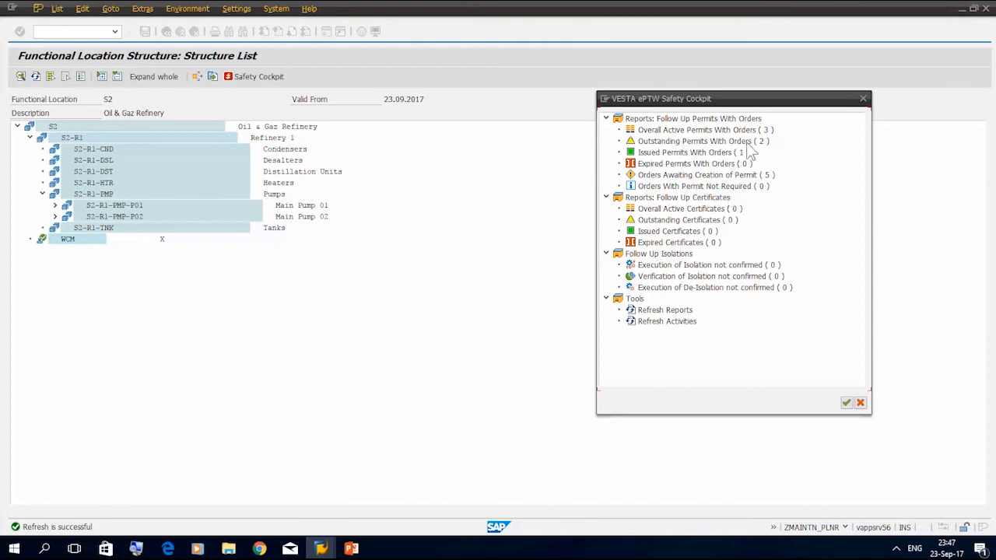
double_click(745, 143)
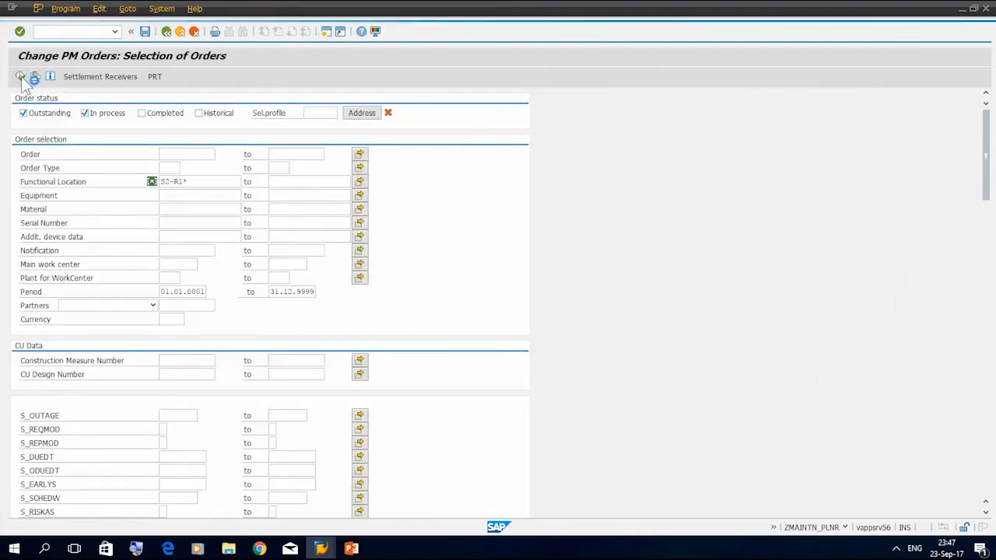
click(20, 77)
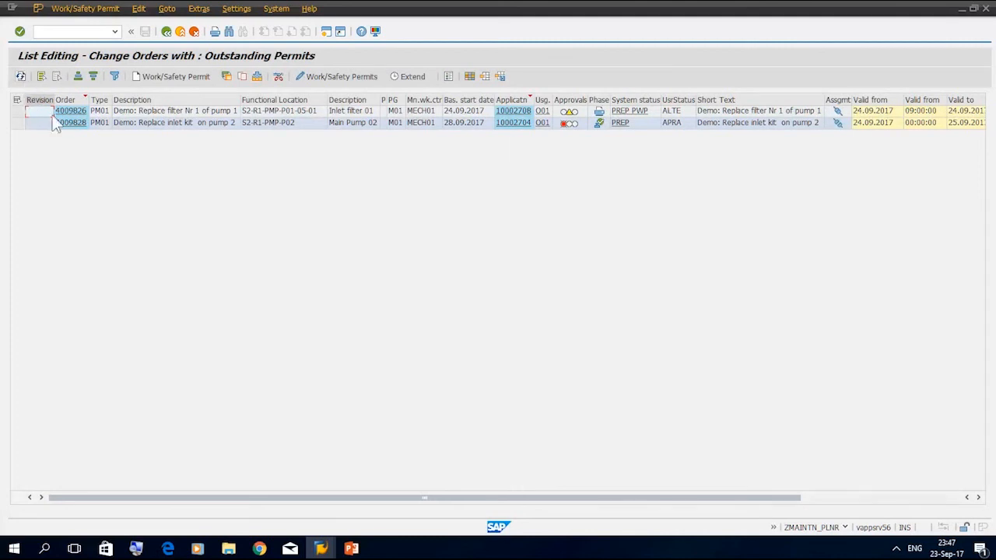
Open the system status of the pump 1 filter permit, examine its Work permit printed entry and return to the orders list
click(179, 112)
click(17, 111)
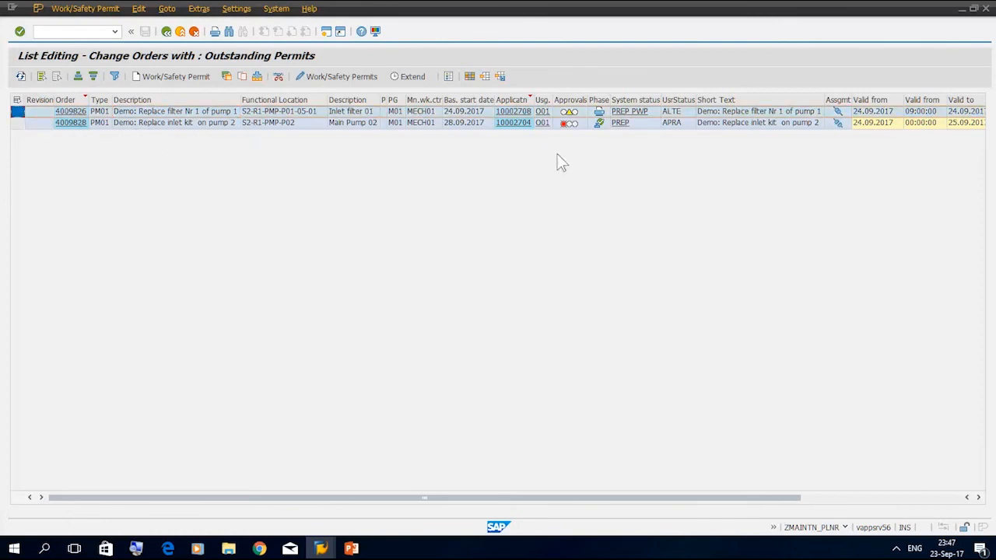
click(643, 116)
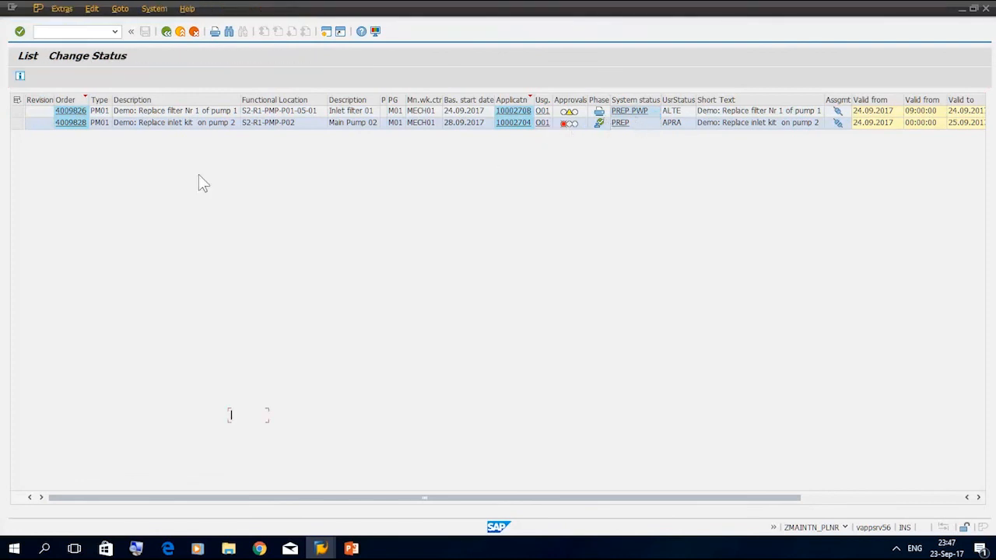
drag(123, 182, 35, 180)
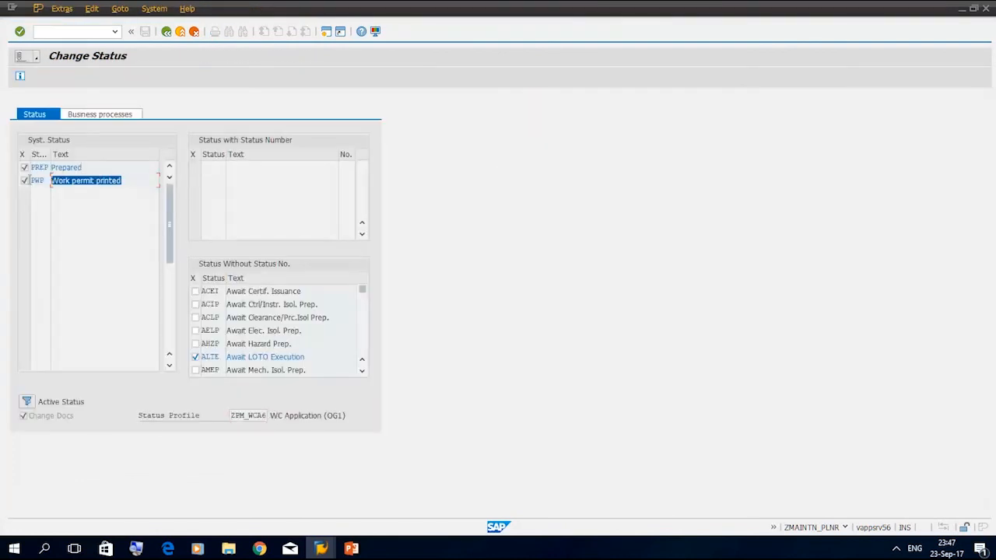
click(167, 31)
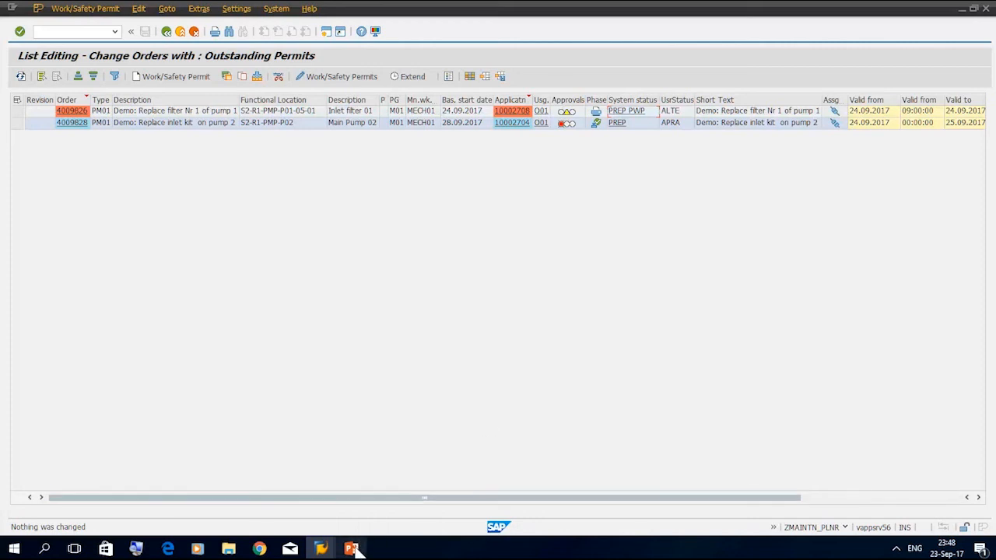
Switch to the PowerPoint process flow slide and advance the slide show to the closing contacts slide
mouse_move(356, 550)
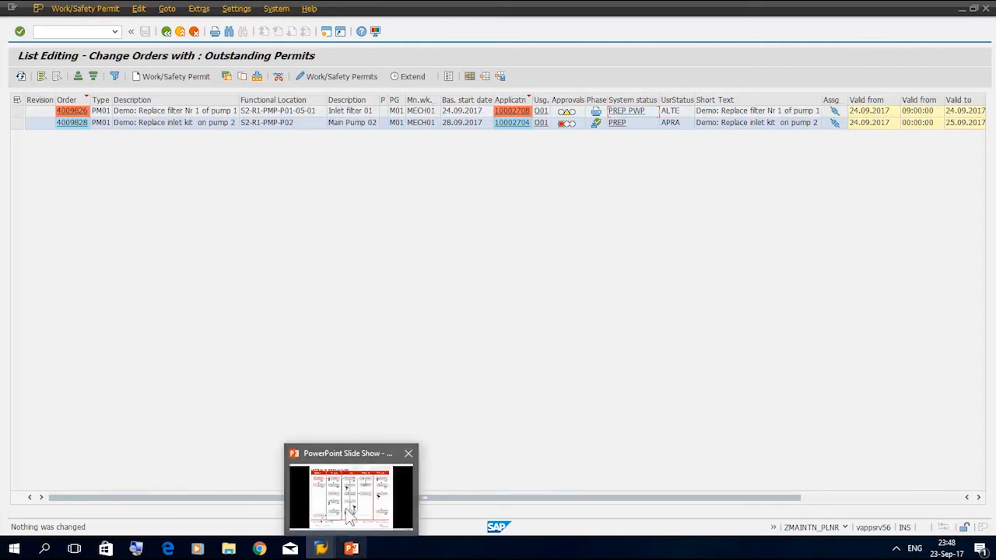
click(346, 508)
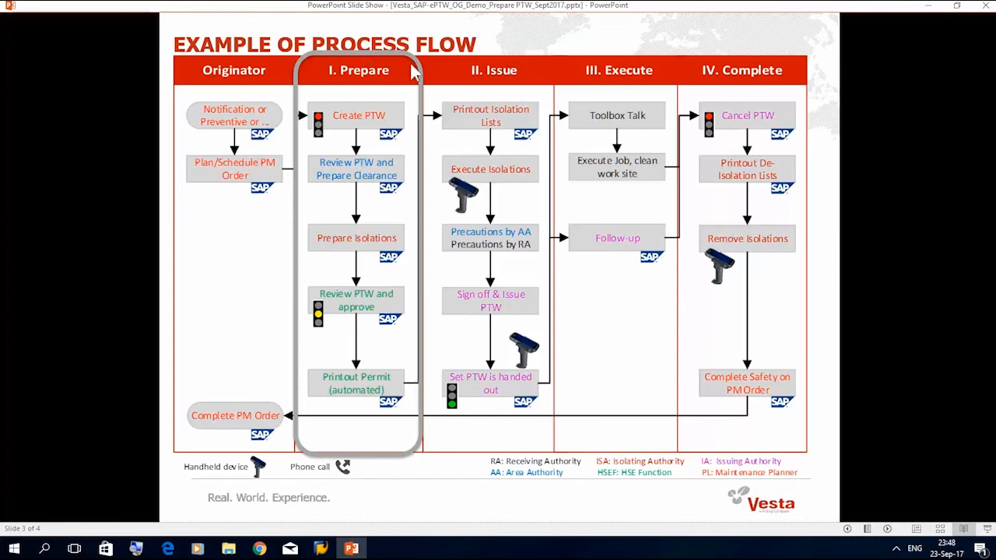
click(421, 474)
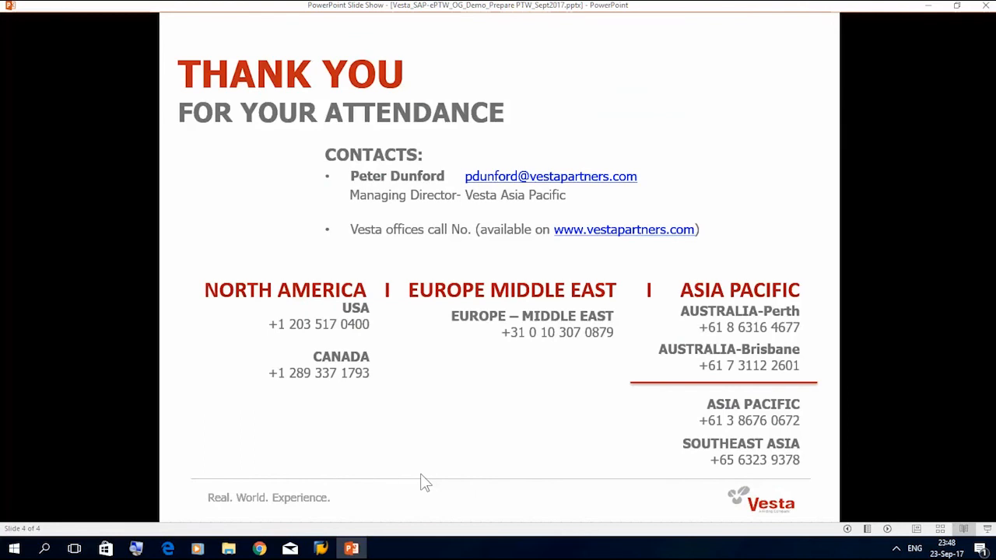